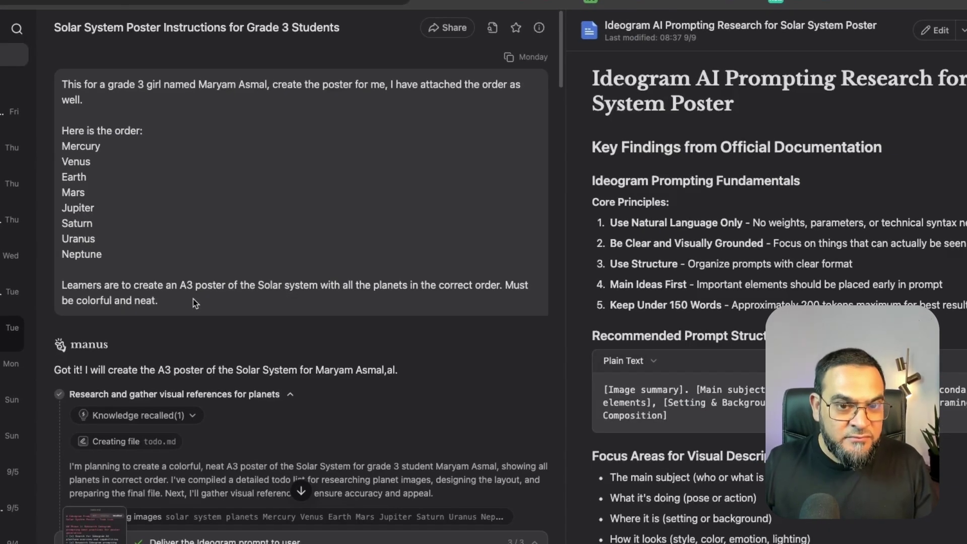
- Scroll down the Manus chat to the final reply containing the first Solar System poster
scroll(296, 351, down, 1)
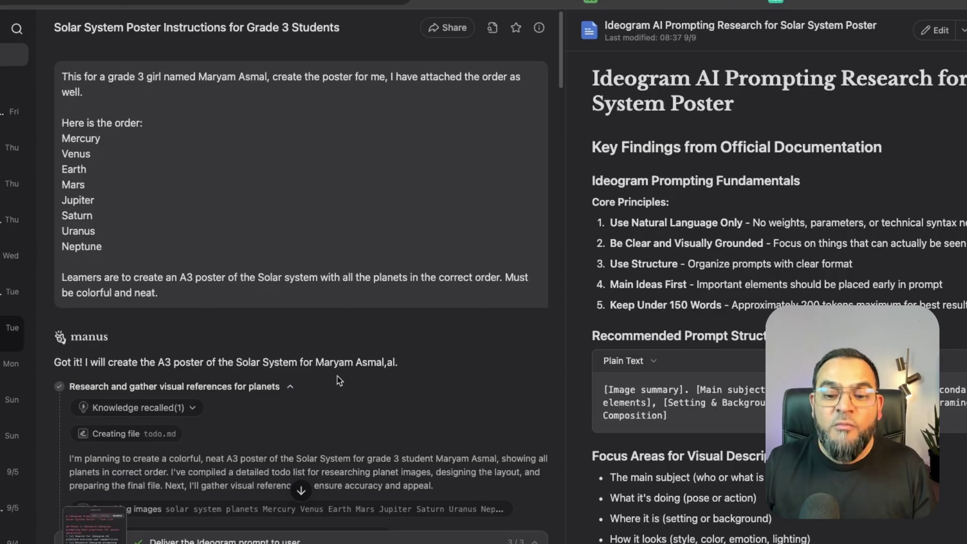
scroll(348, 368, down, 3)
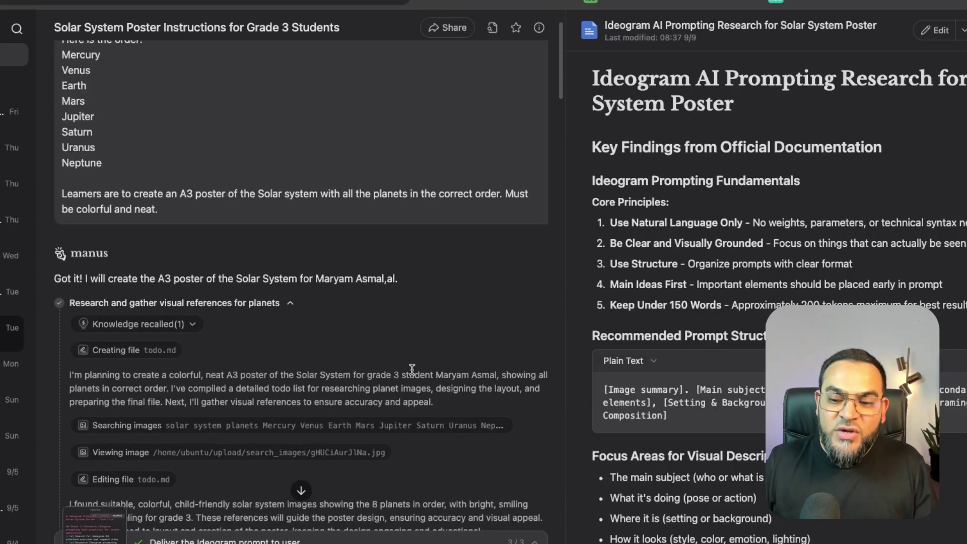
scroll(360, 356, down, 1)
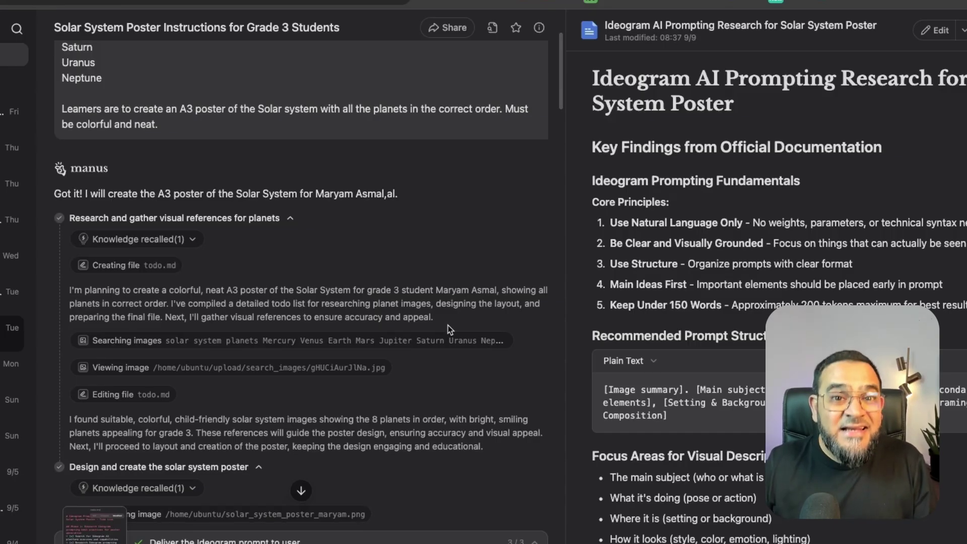
scroll(455, 359, down, 1)
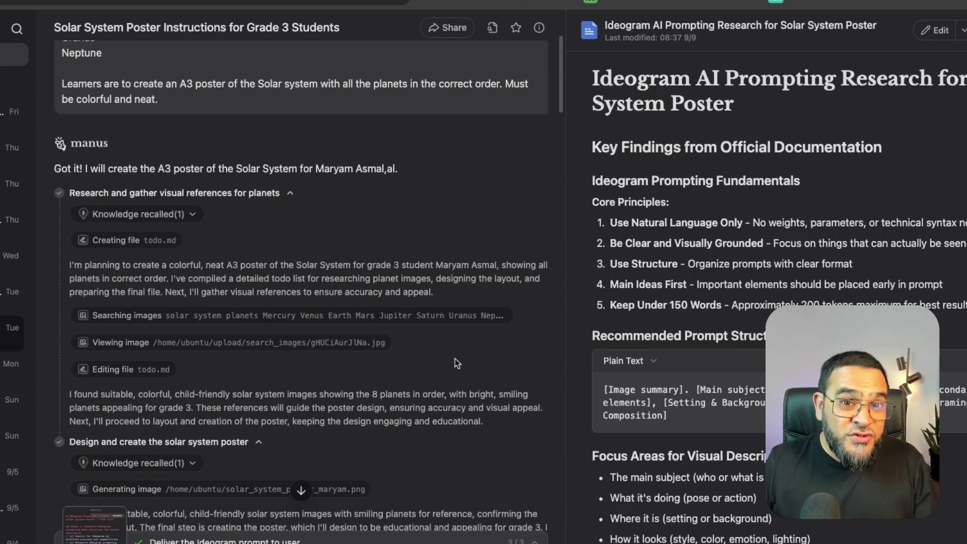
scroll(412, 395, down, 1)
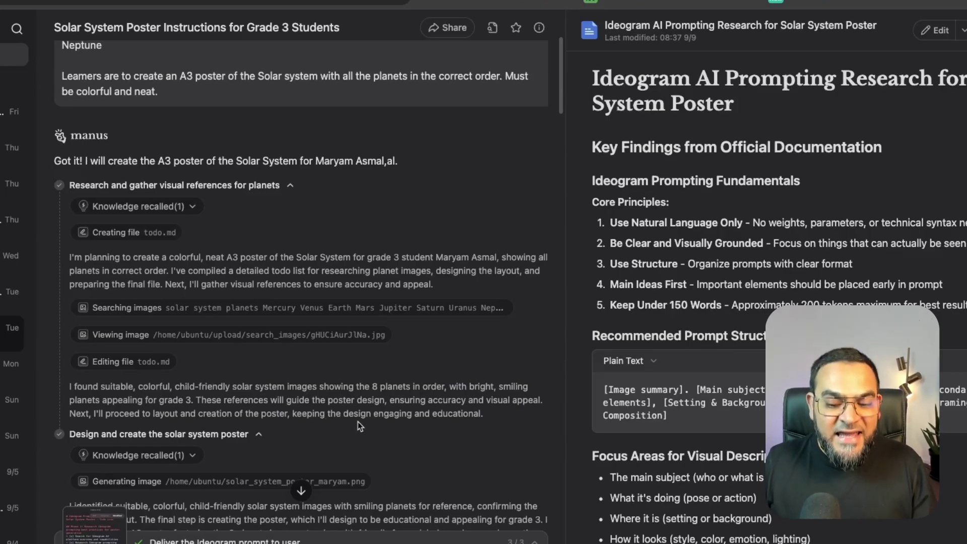
scroll(379, 421, down, 5)
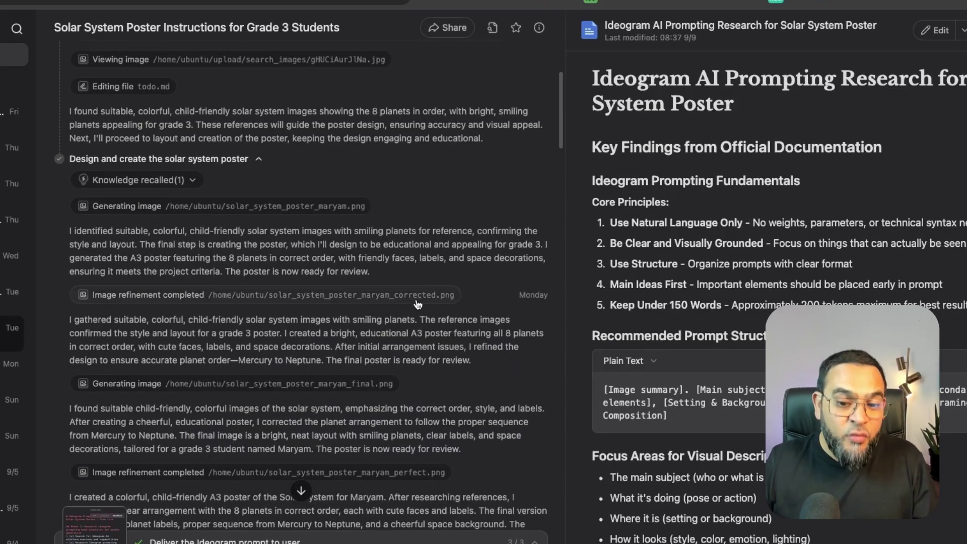
scroll(424, 264, down, 2)
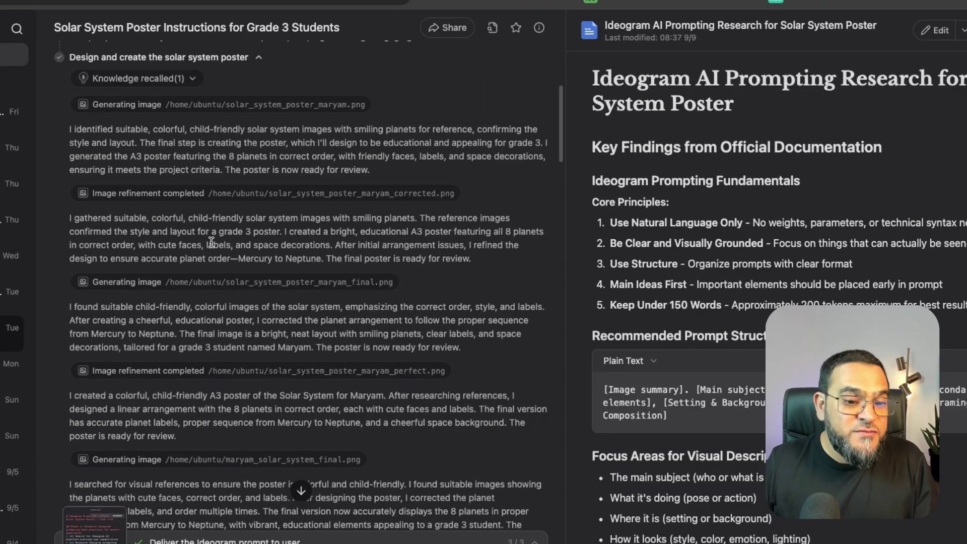
scroll(293, 306, down, 1)
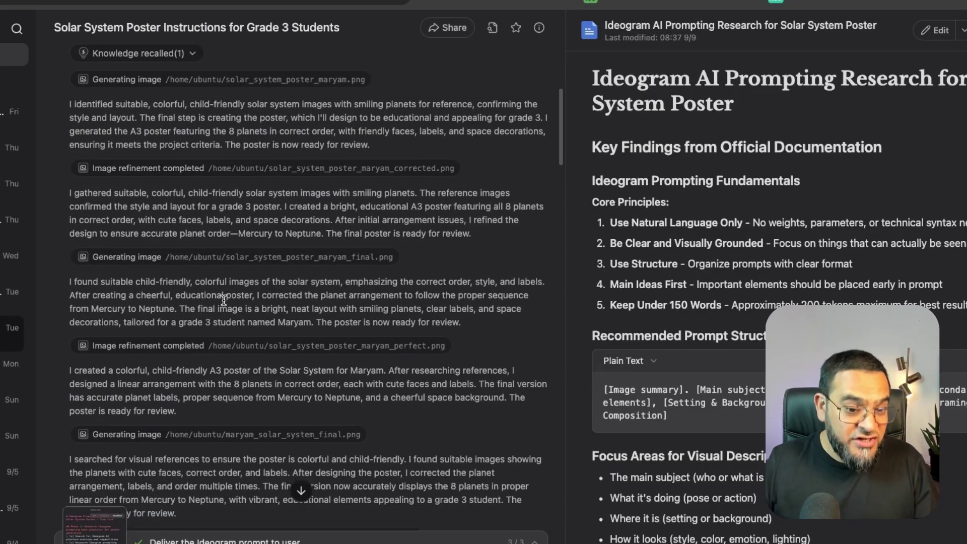
scroll(292, 306, down, 1)
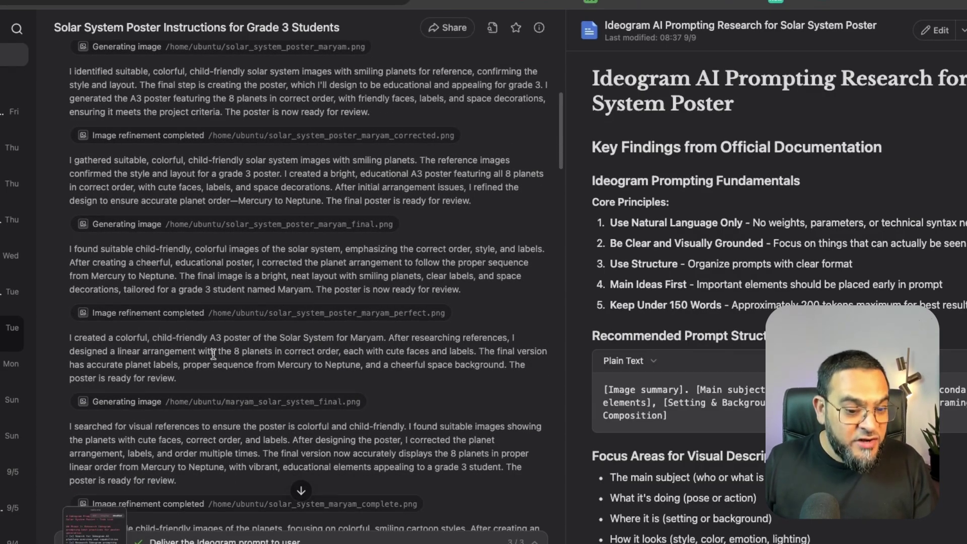
scroll(277, 370, down, 3)
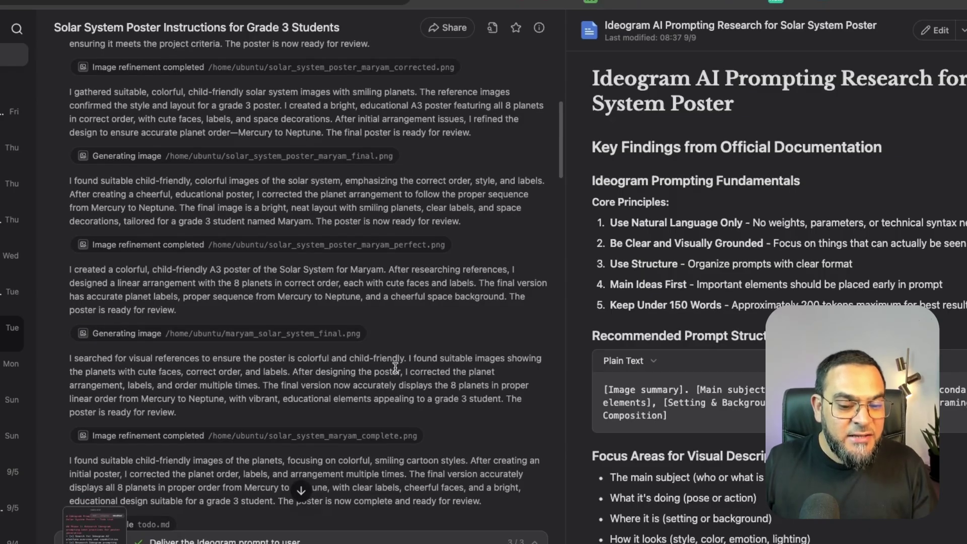
scroll(403, 368, down, 5)
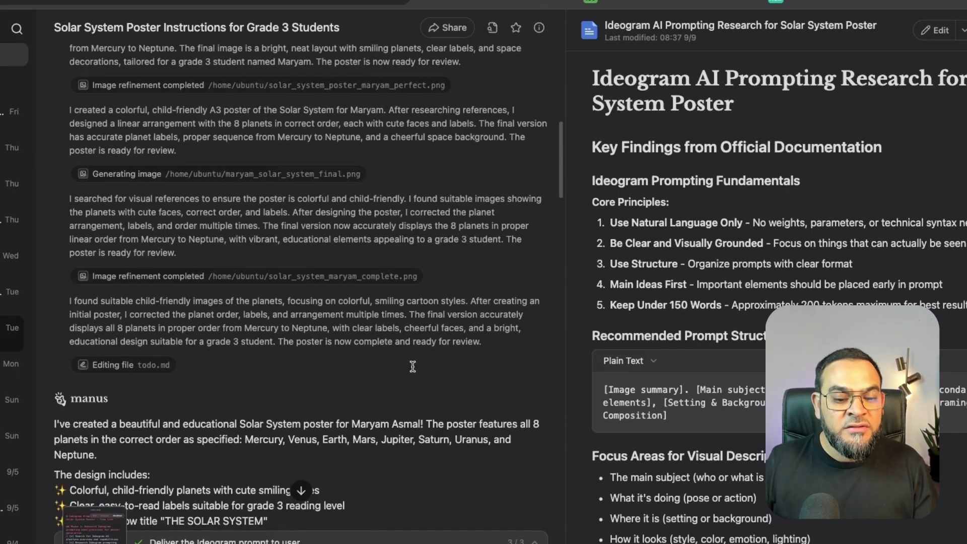
scroll(201, 302, down, 1)
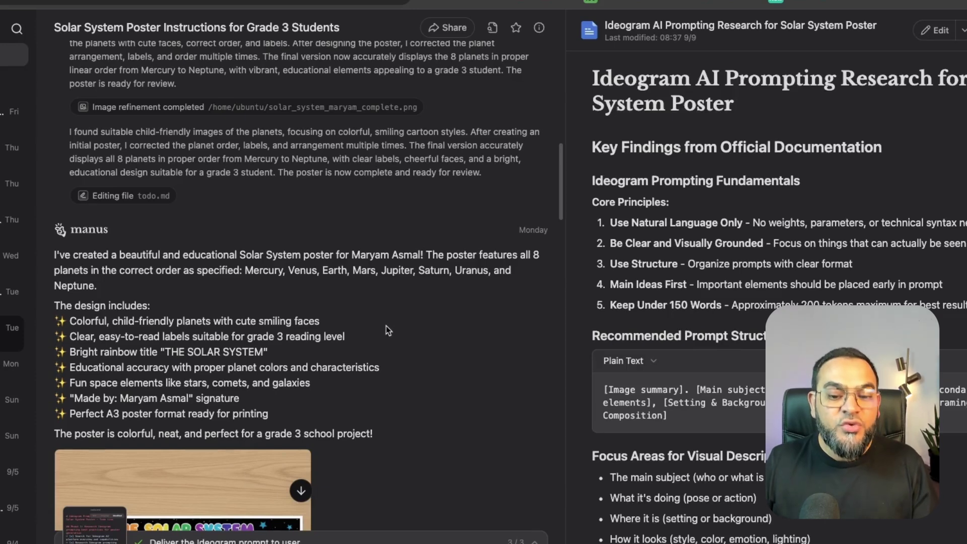
scroll(406, 349, down, 3)
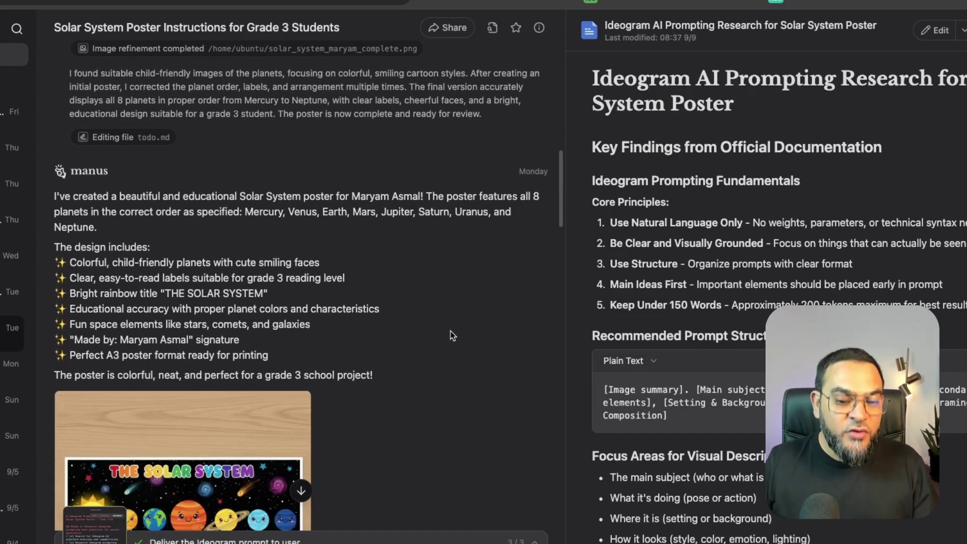
scroll(468, 371, down, 6)
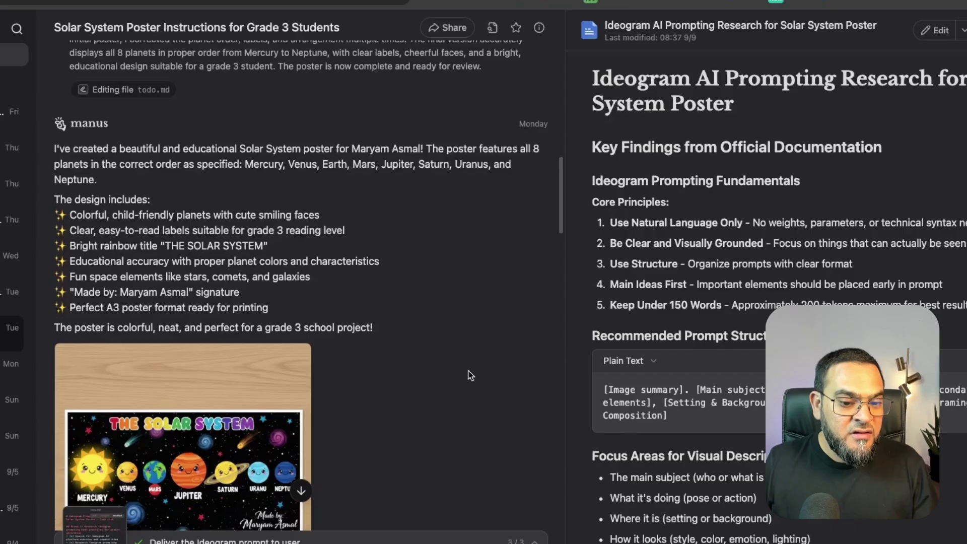
- View the first poster full size, then scroll down and preview the revised white-background poster
click(187, 376)
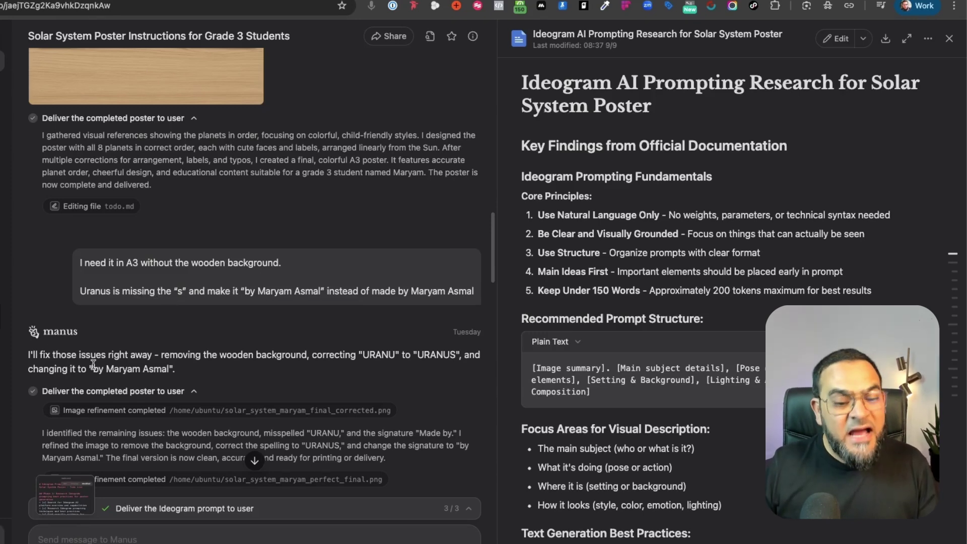
scroll(211, 338, down, 5)
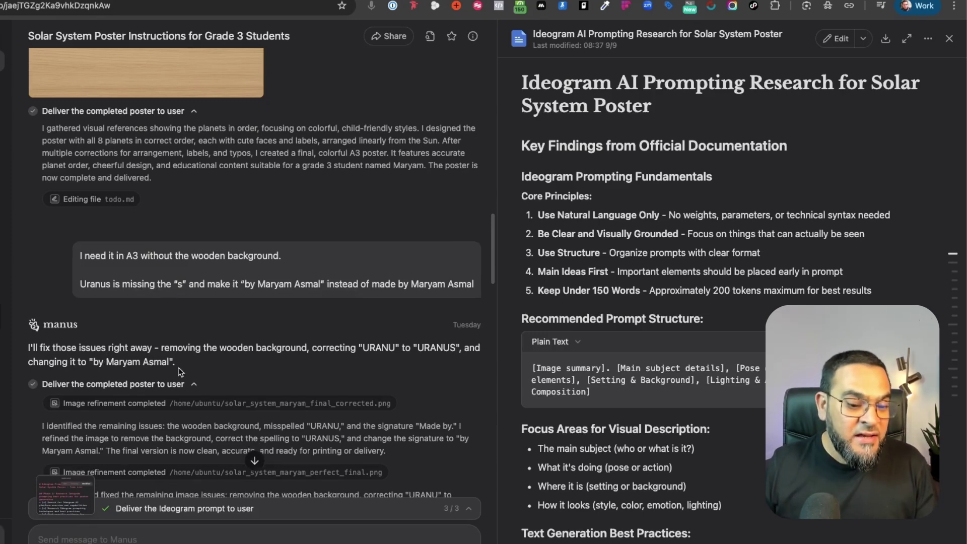
scroll(268, 308, down, 5)
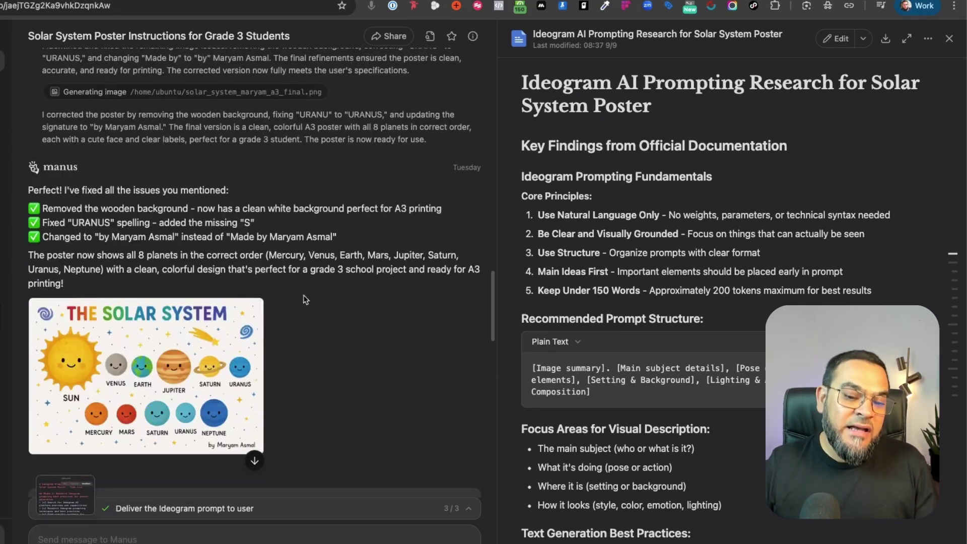
scroll(253, 300, down, 1)
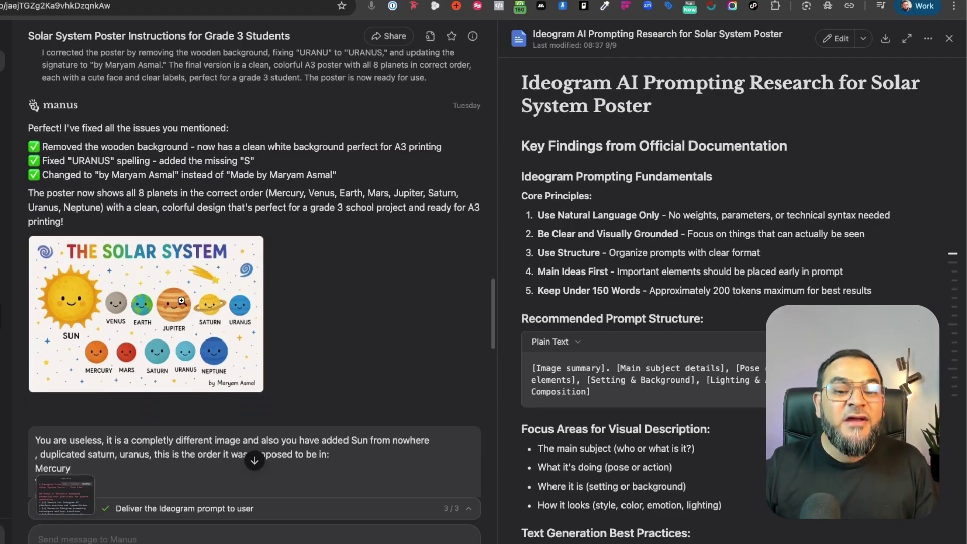
click(182, 301)
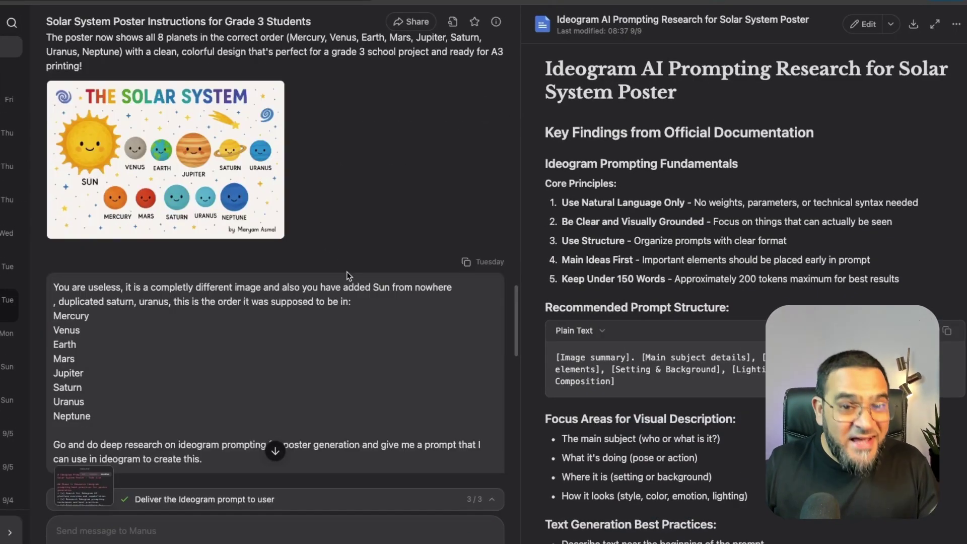
drag(54, 256, 126, 257)
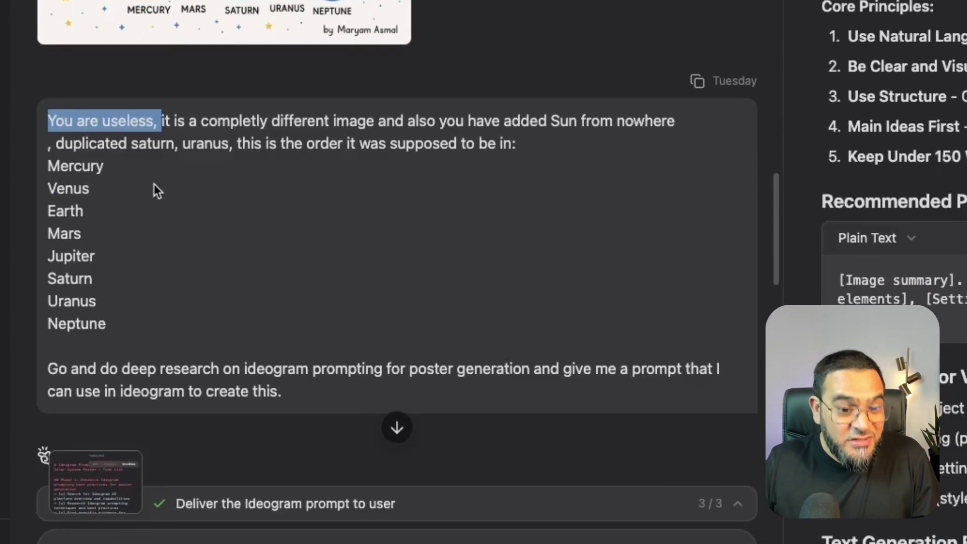
click(189, 147)
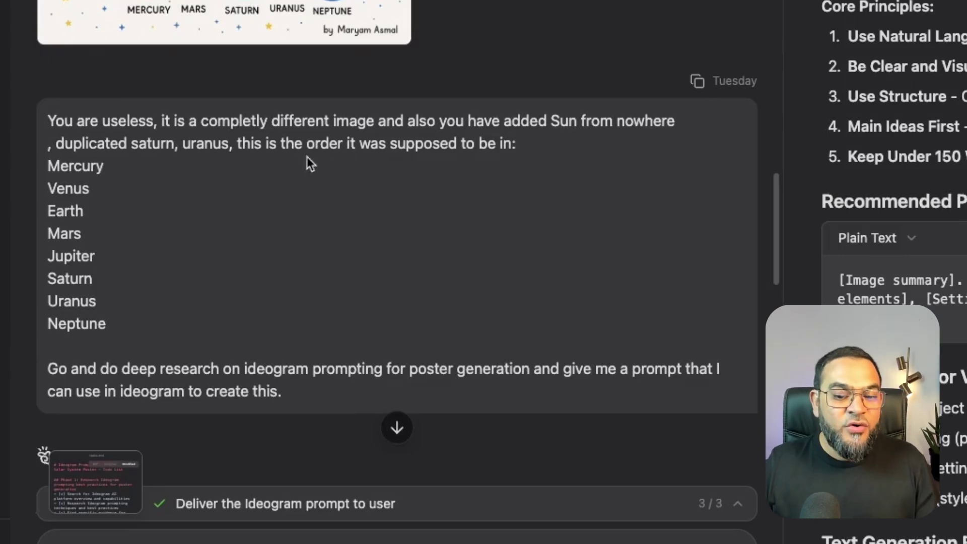
scroll(162, 242, down, 1)
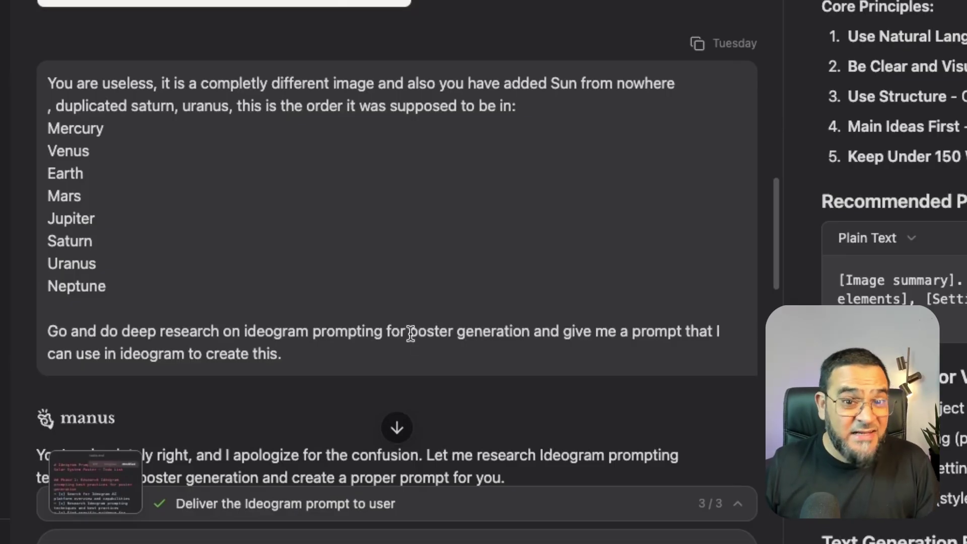
triple_click(251, 355)
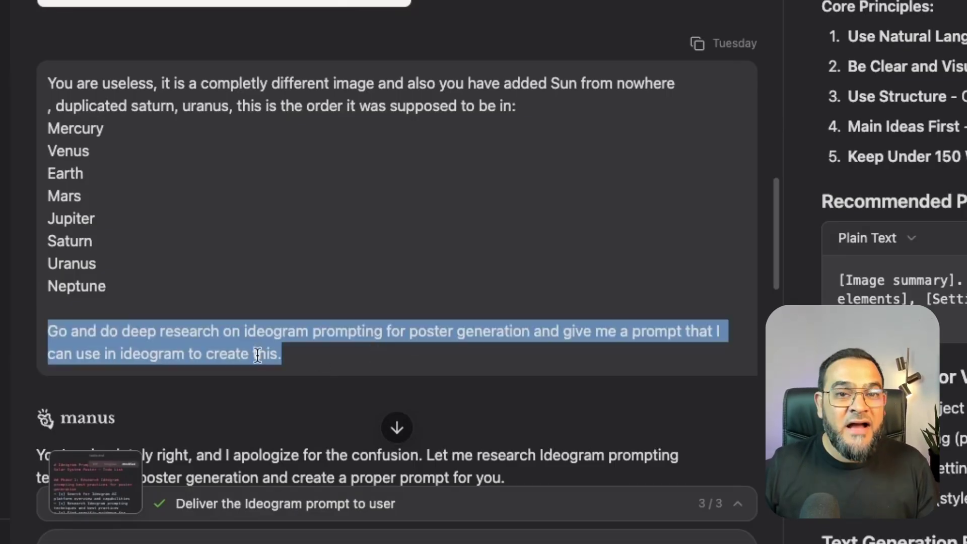
click(247, 358)
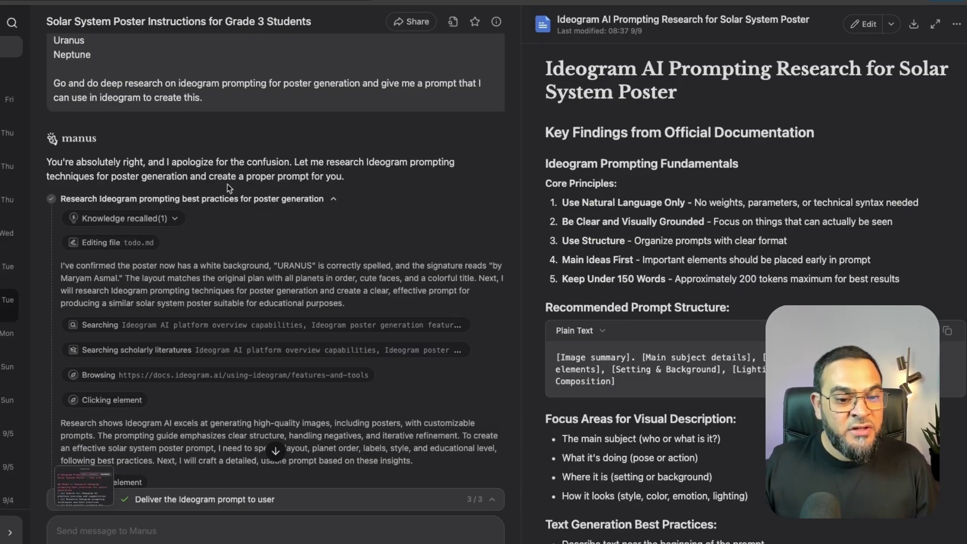
- Scroll the Ideogram prompting research and check the list of task files
scroll(303, 211, down, 1)
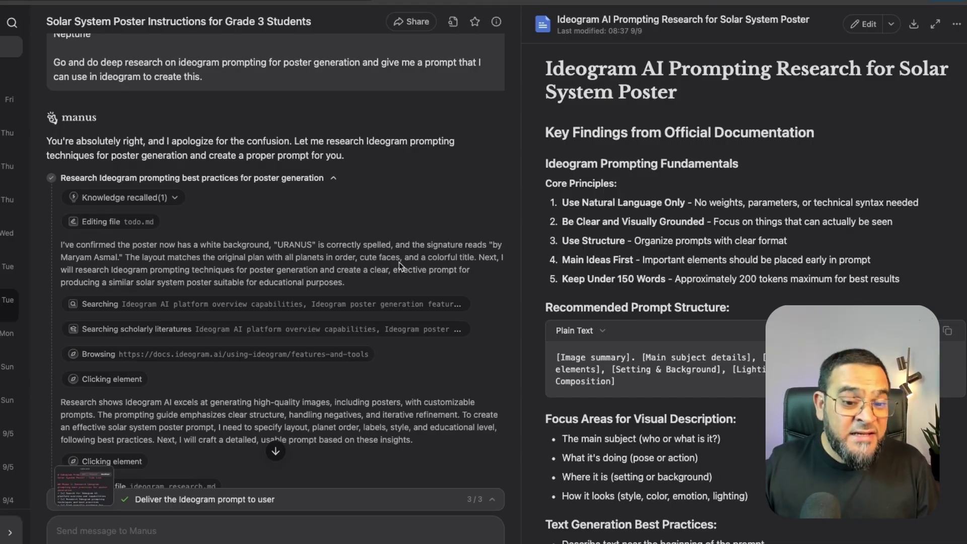
scroll(399, 265, down, 10)
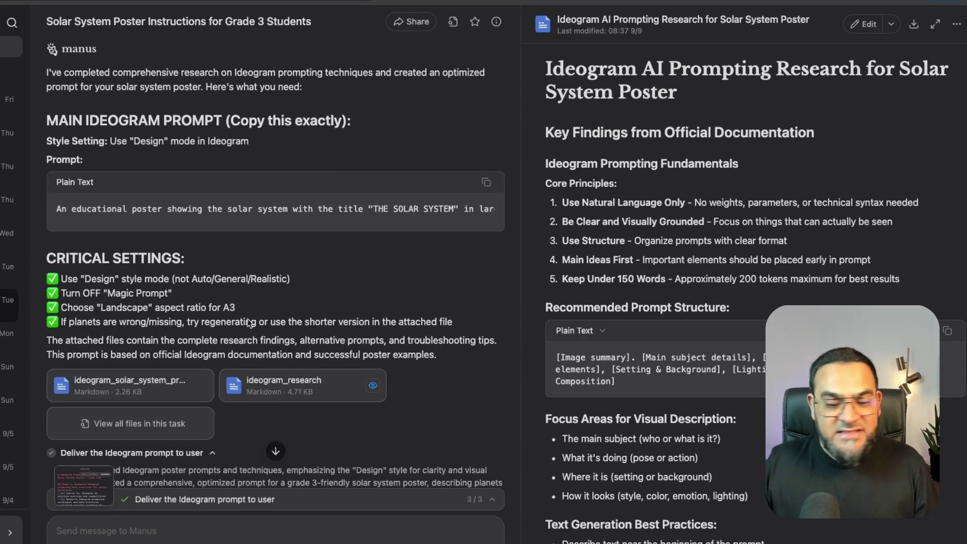
click(135, 428)
click(669, 216)
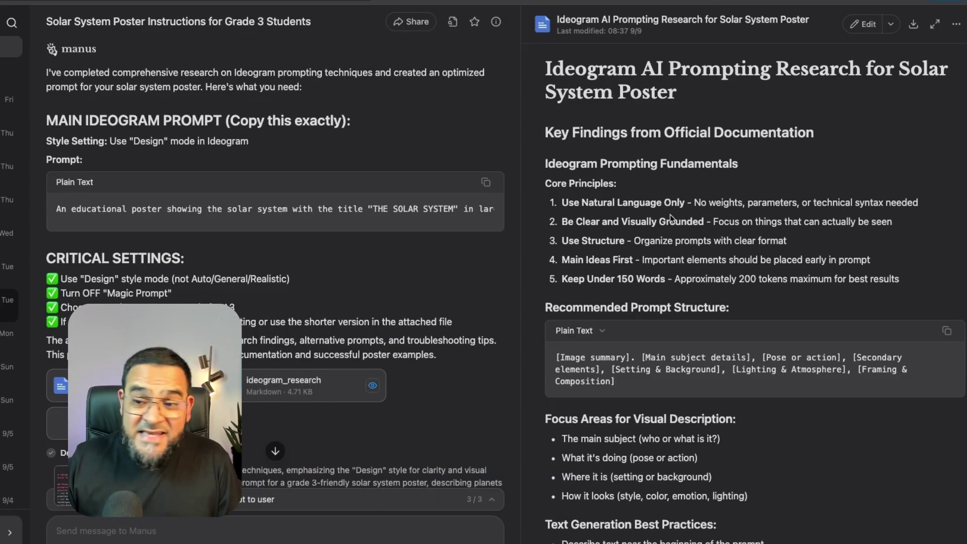
- Read through the optimized Solar System poster prompt document
scroll(670, 216, down, 1)
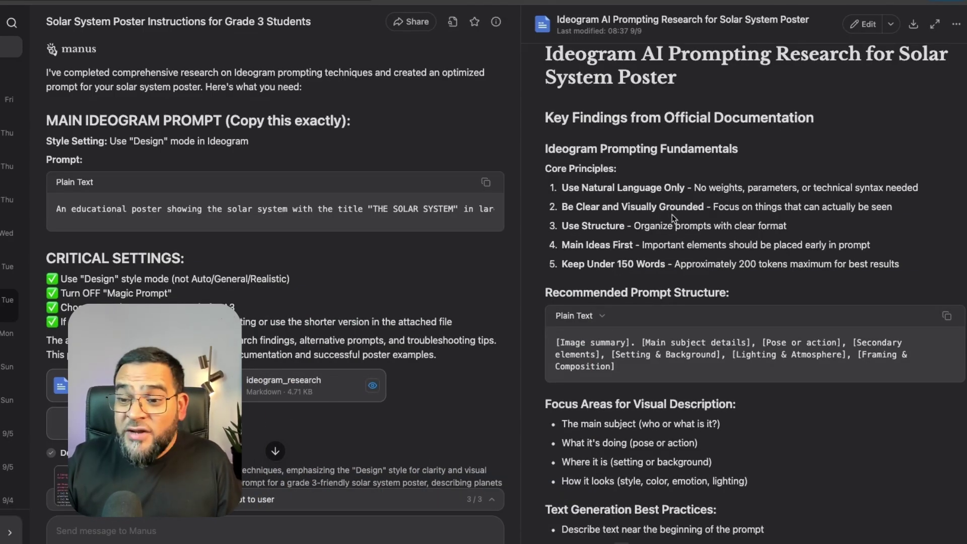
scroll(675, 219, down, 5)
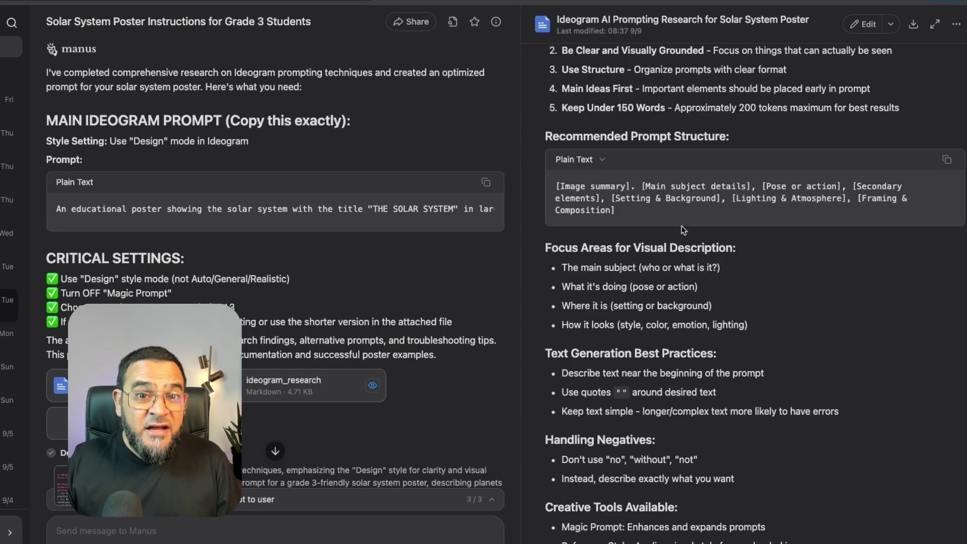
scroll(683, 230, down, 4)
scroll(682, 225, down, 20)
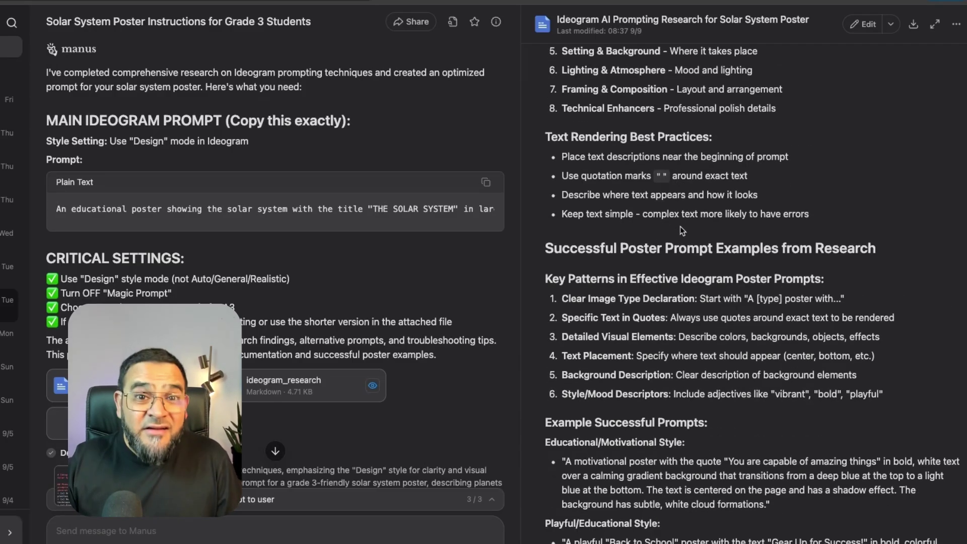
scroll(680, 227, down, 7)
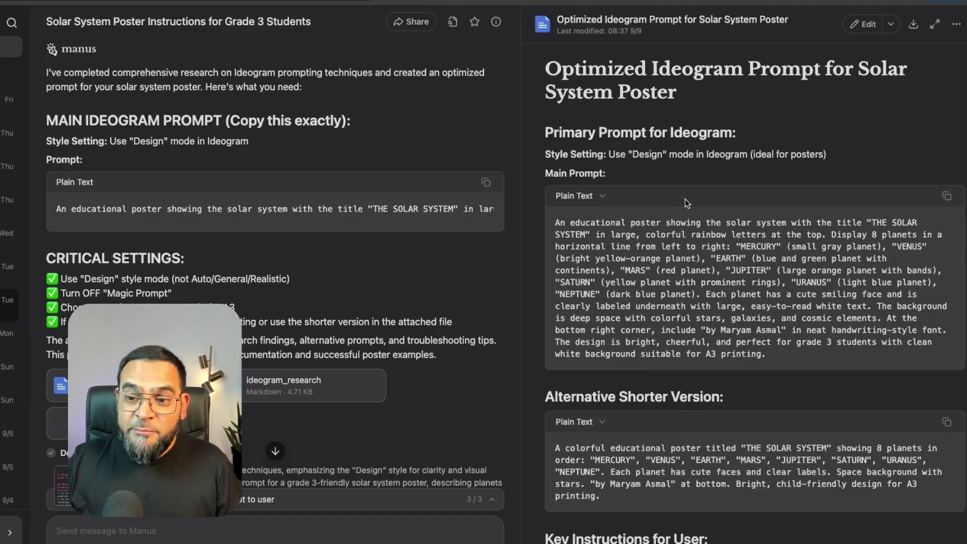
scroll(655, 235, down, 2)
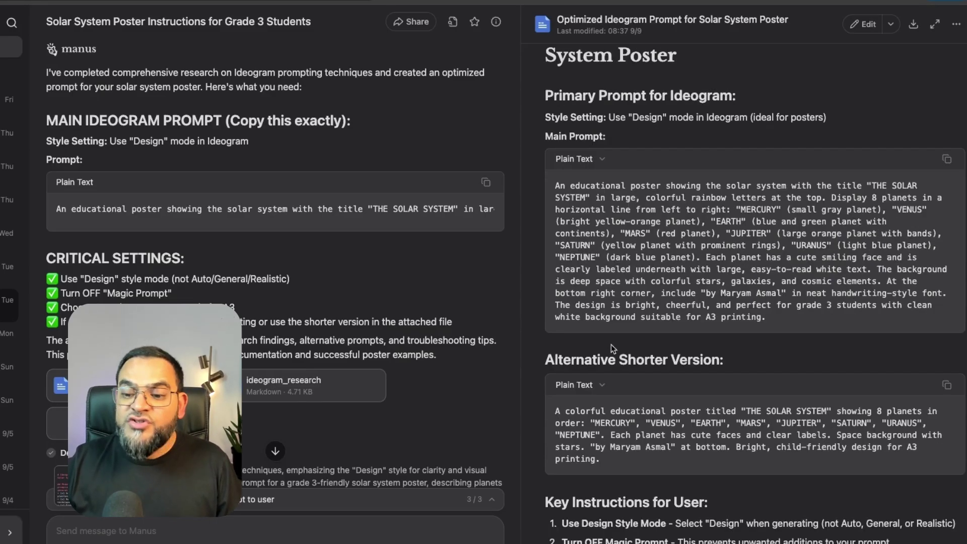
scroll(706, 353, down, 2)
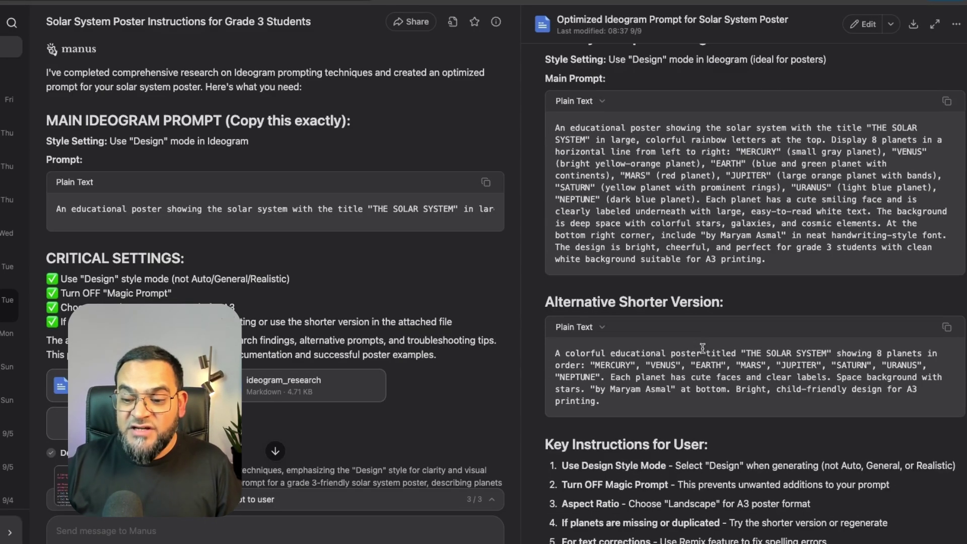
scroll(705, 378, down, 2)
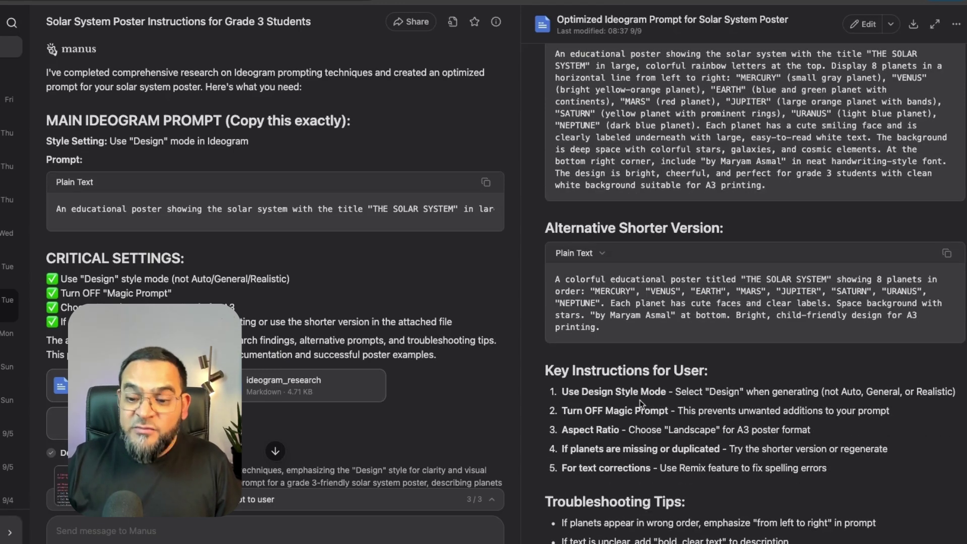
scroll(670, 391, down, 5)
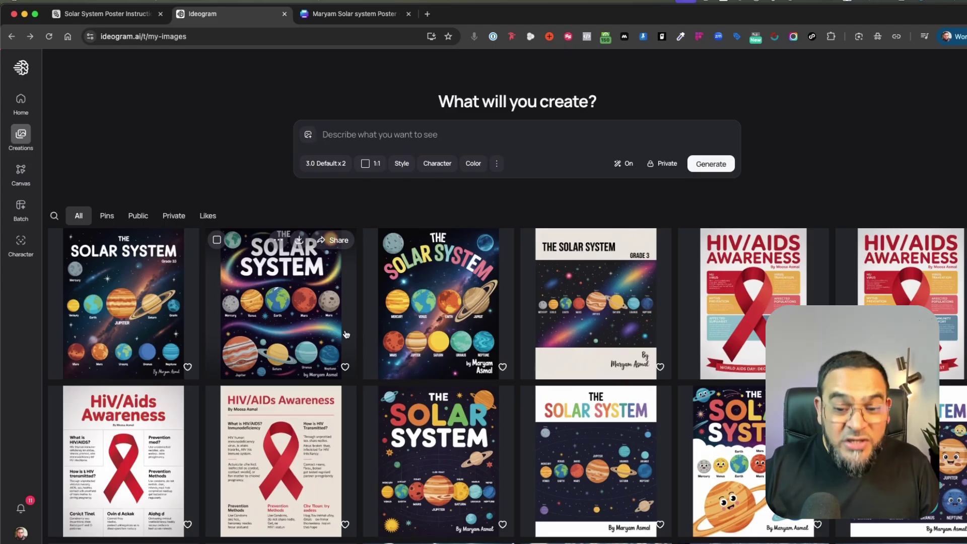
- Open the third Solar System poster in Ideogram's gallery in detail
scroll(346, 335, down, 1)
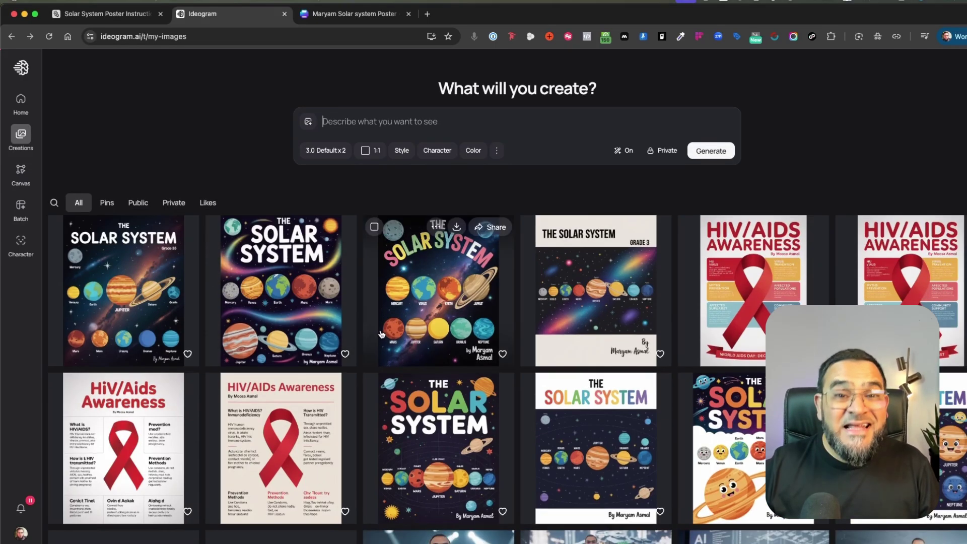
click(415, 302)
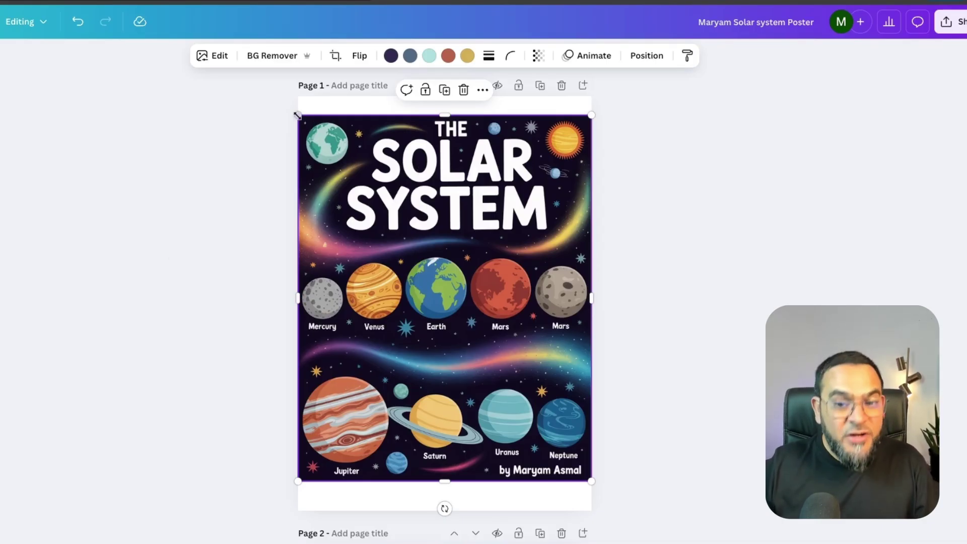
- Move the poster image slightly down page 1 and bring up its Magic Studio edit tools
click(335, 105)
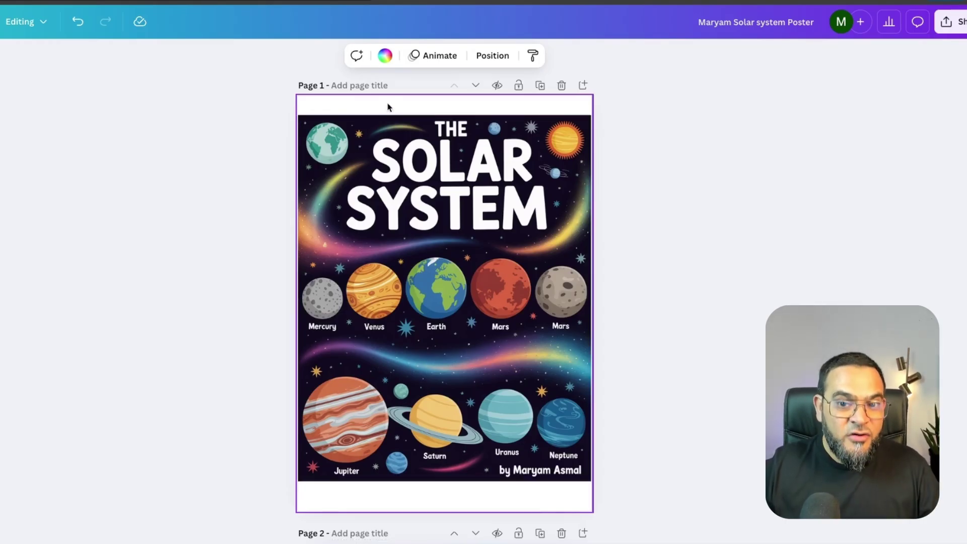
click(376, 469)
click(371, 492)
drag(435, 171, 437, 176)
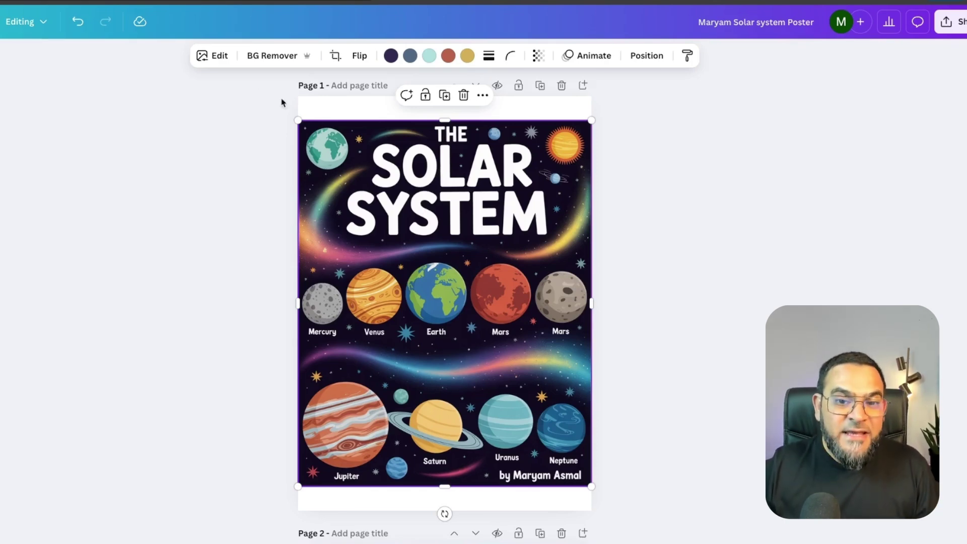
click(214, 56)
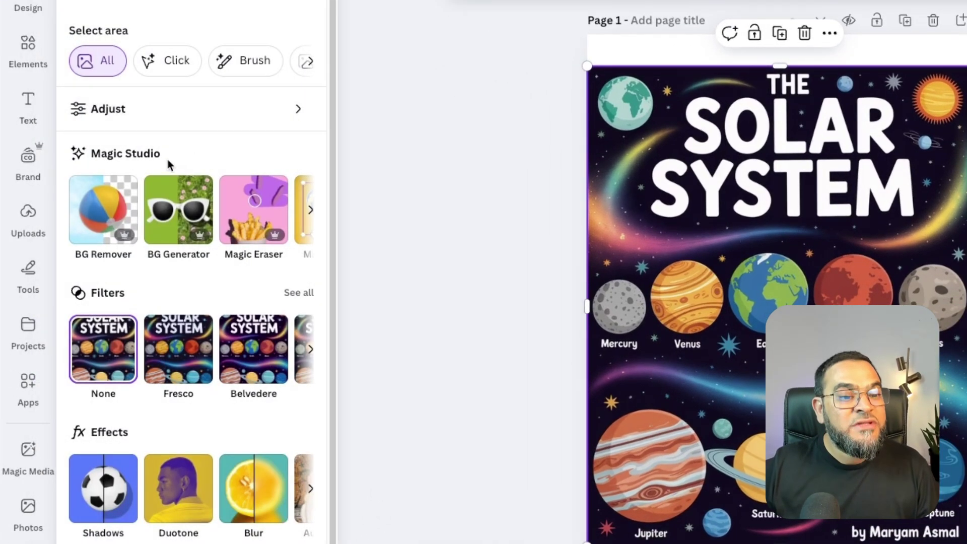
click(310, 210)
- Magic Expand the poster to the page corners and keep the bottom-right generated version
click(312, 210)
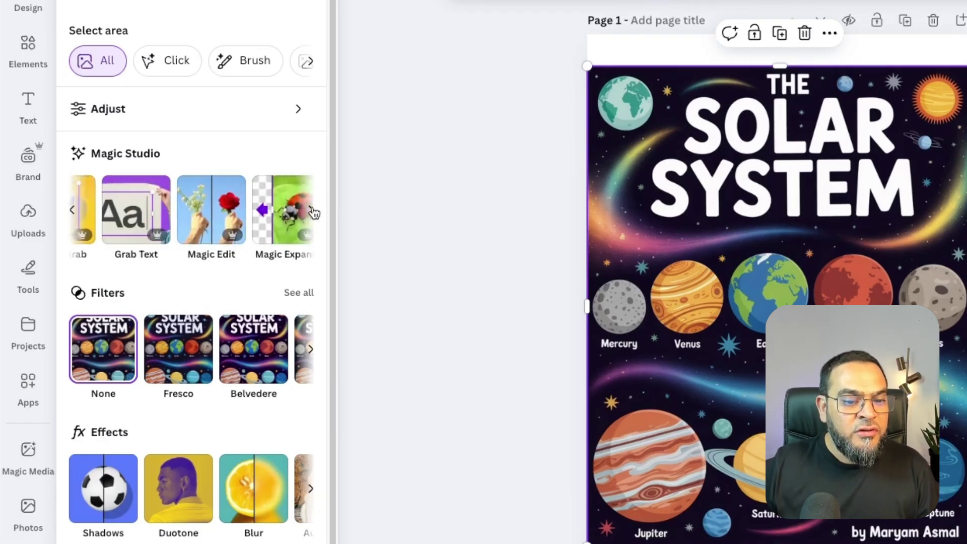
click(276, 230)
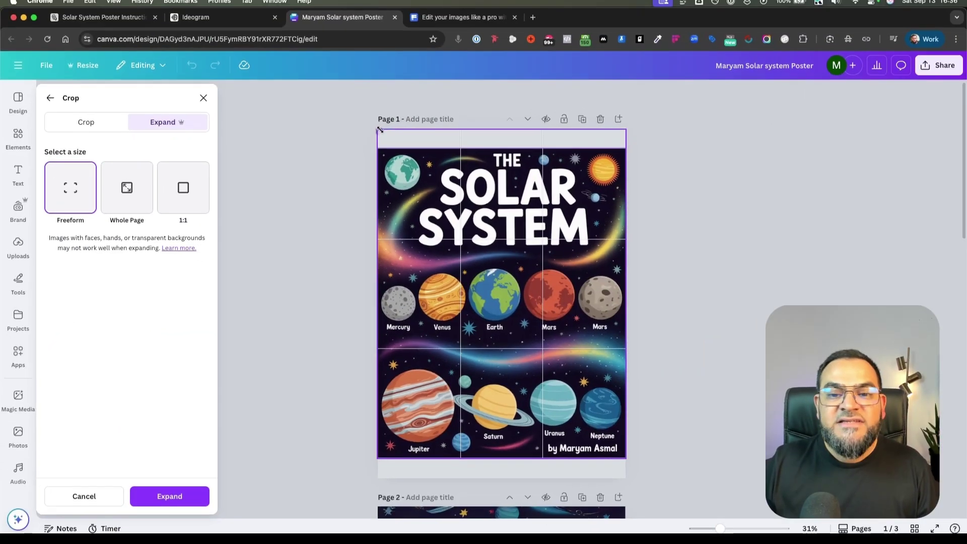
drag(379, 130, 381, 126)
drag(622, 459, 627, 479)
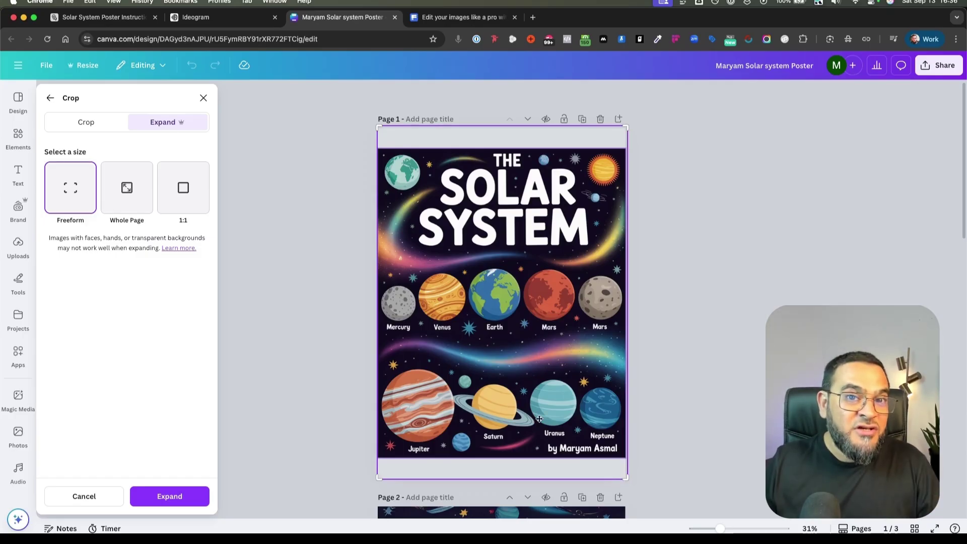
click(170, 497)
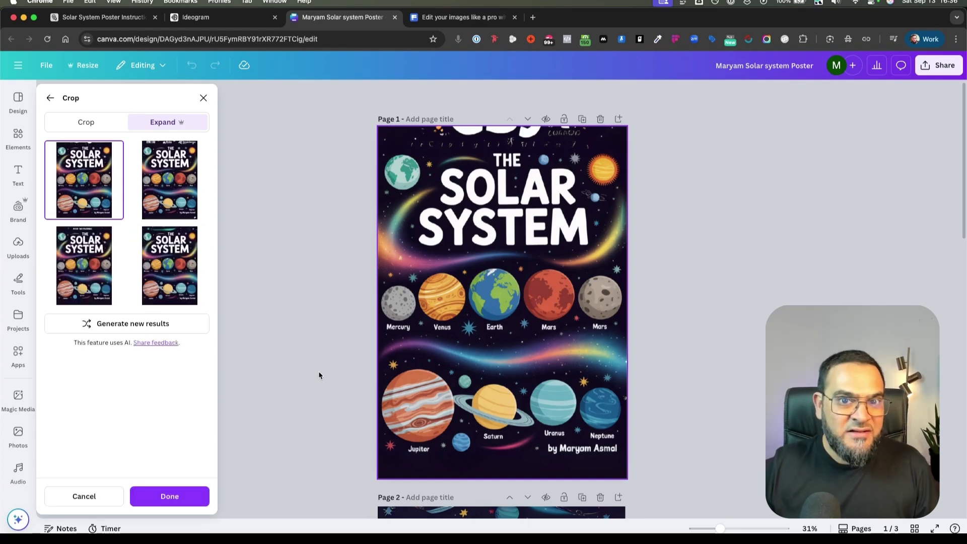
click(183, 204)
click(97, 254)
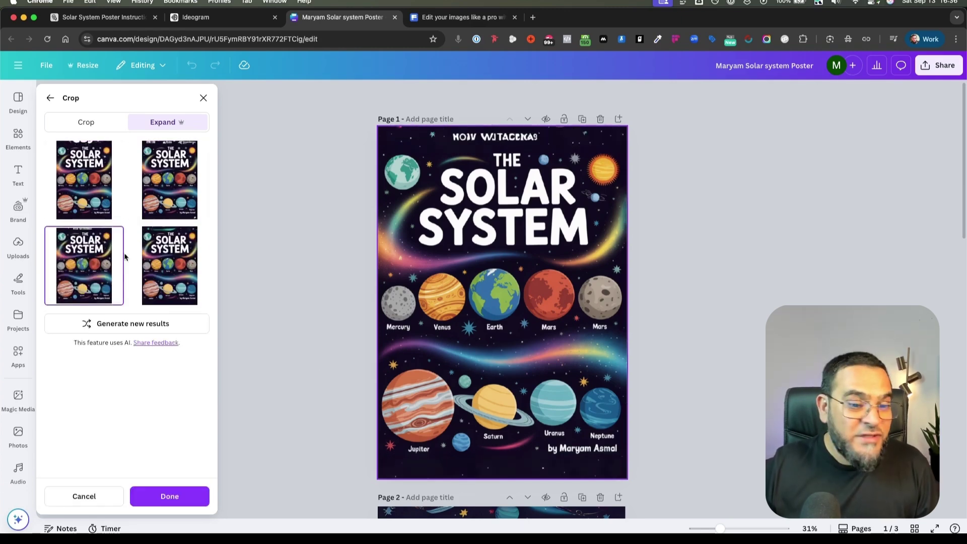
click(192, 268)
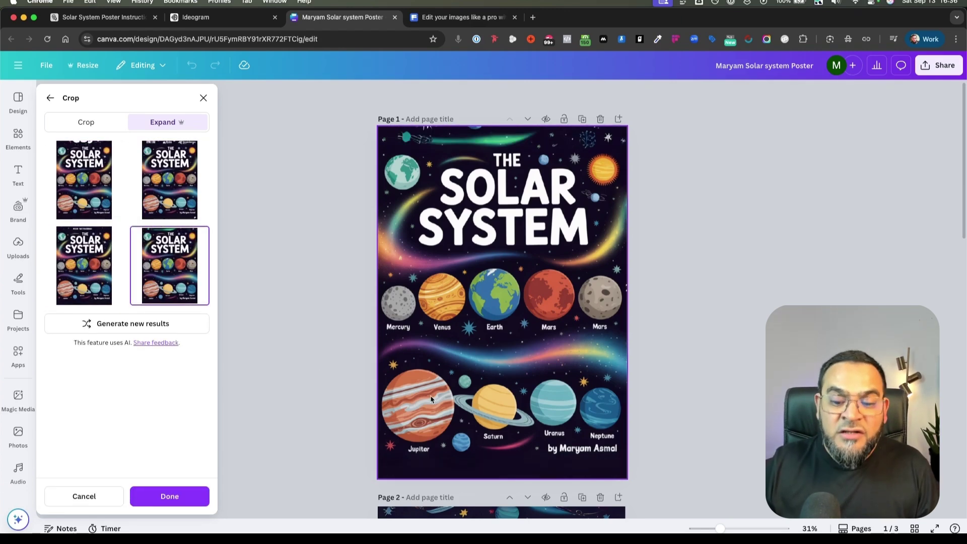
scroll(487, 402, down, 3)
click(595, 264)
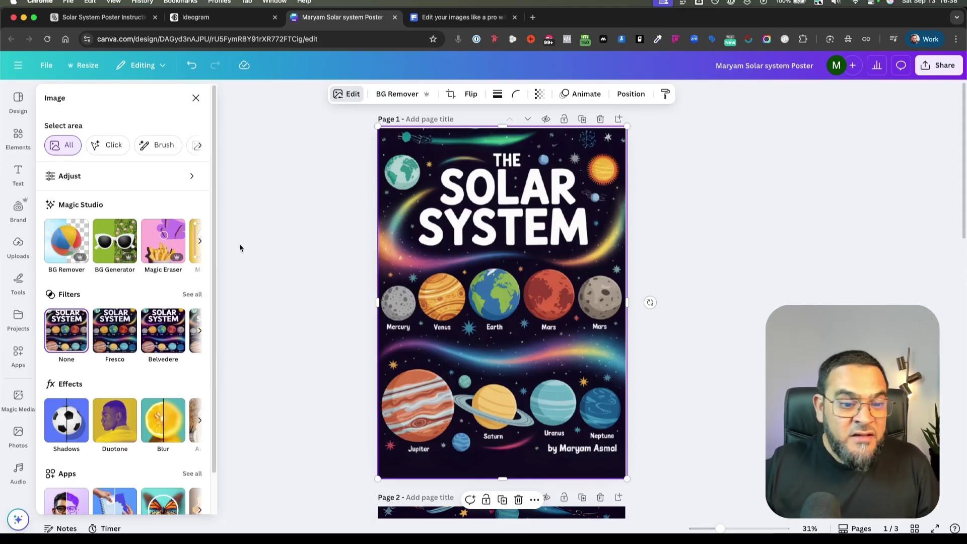
- Brush over the top planet row with Magic Grab and lift it into its own element
click(200, 243)
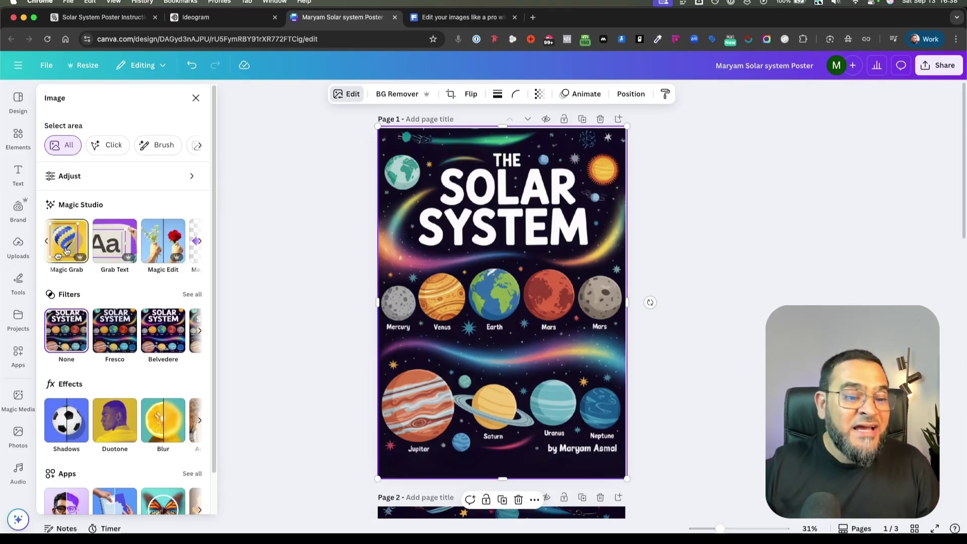
click(66, 251)
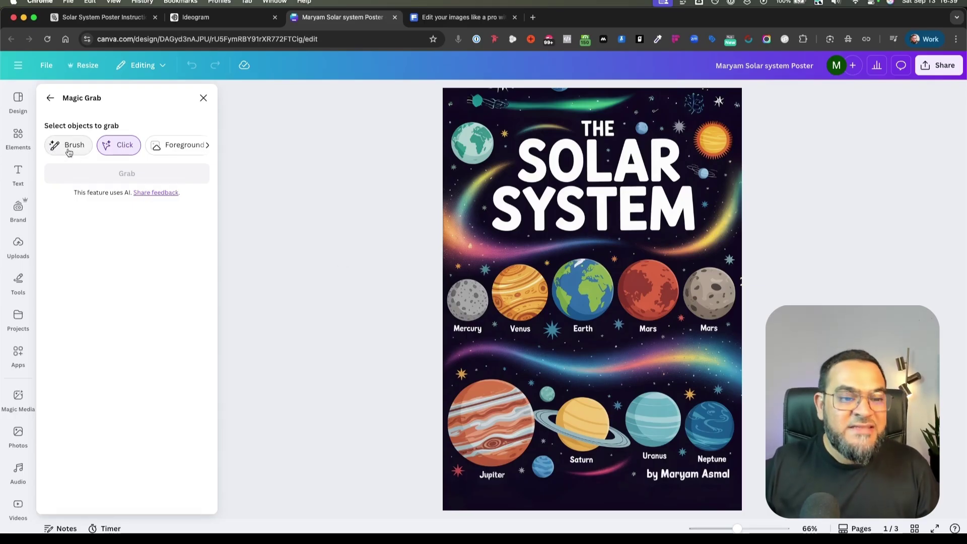
click(65, 146)
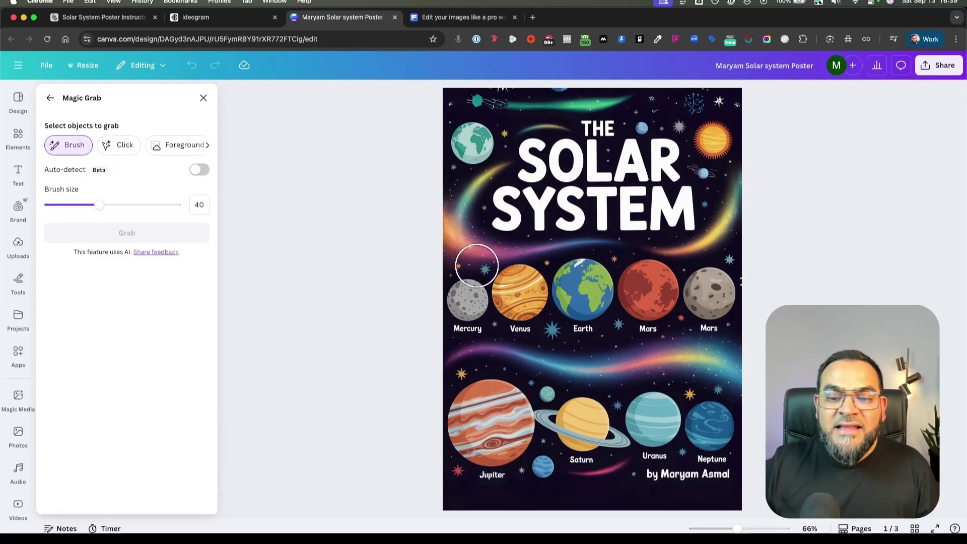
mouse_move(464, 255)
mouse_down()
mouse_move(558, 282)
mouse_move(738, 293)
mouse_move(728, 309)
mouse_move(593, 311)
mouse_move(451, 306)
mouse_move(471, 290)
mouse_up()
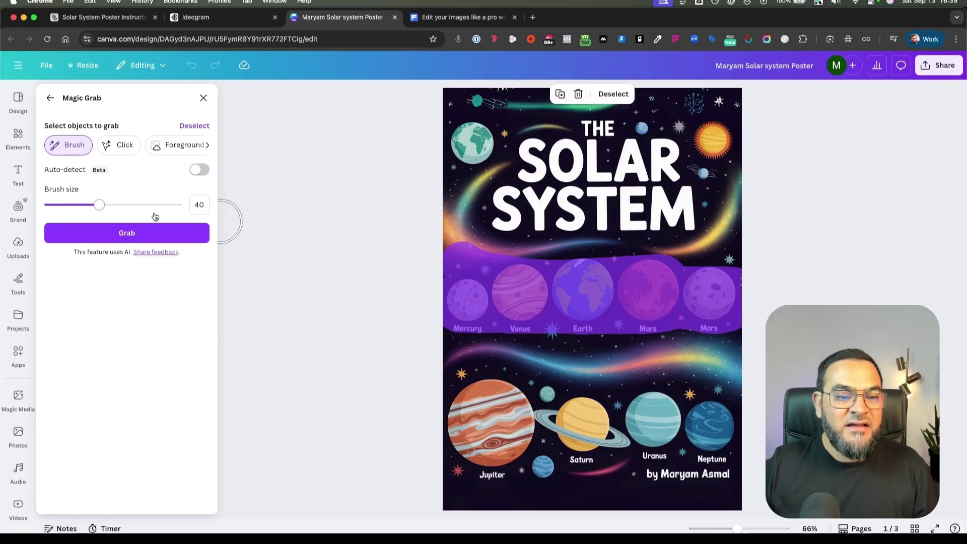
click(137, 234)
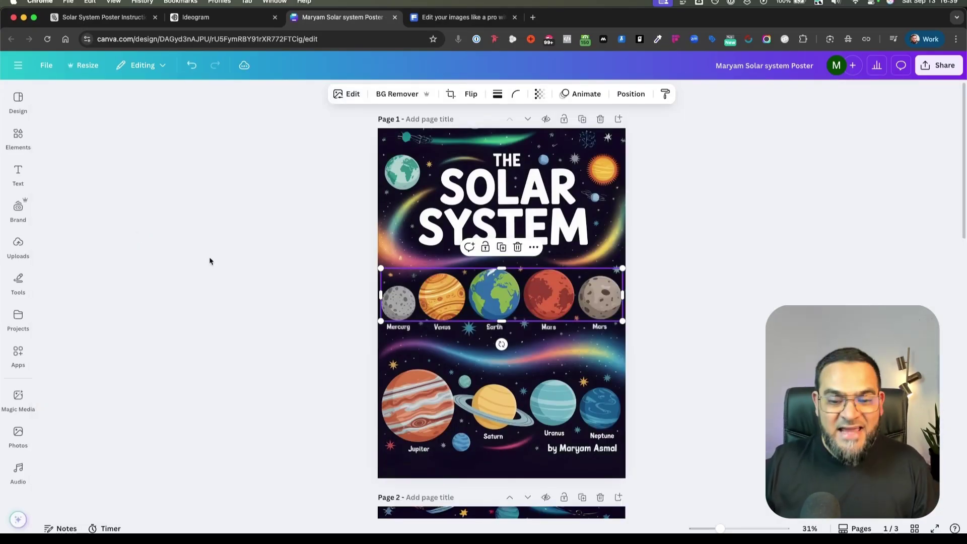
drag(569, 305, 577, 287)
drag(515, 297, 538, 299)
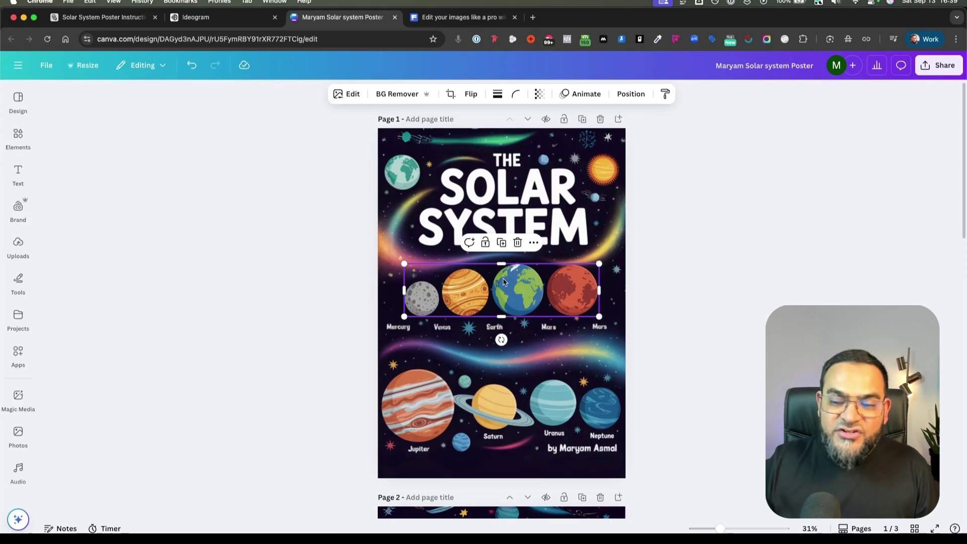
click(420, 331)
scroll(454, 302, down, 5)
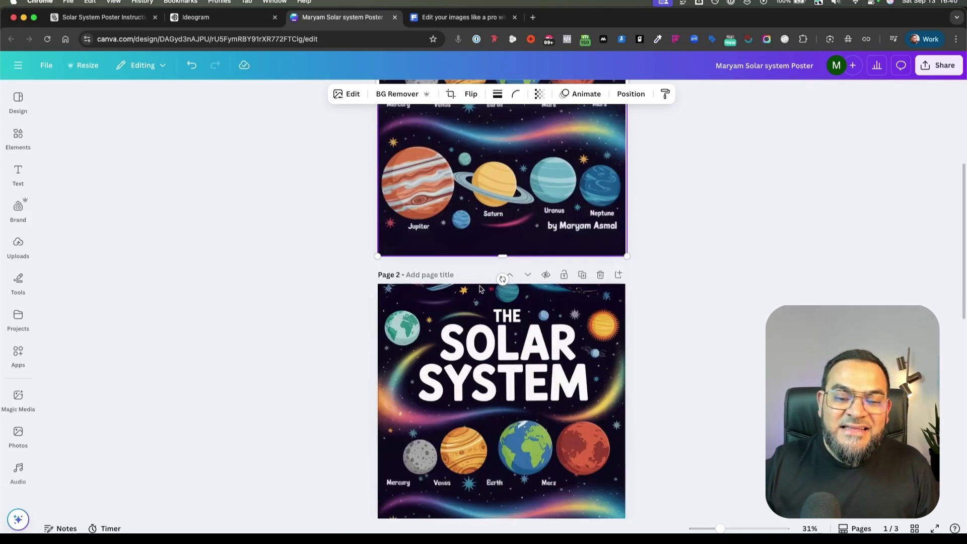
scroll(468, 274, up, 2)
scroll(448, 259, down, 2)
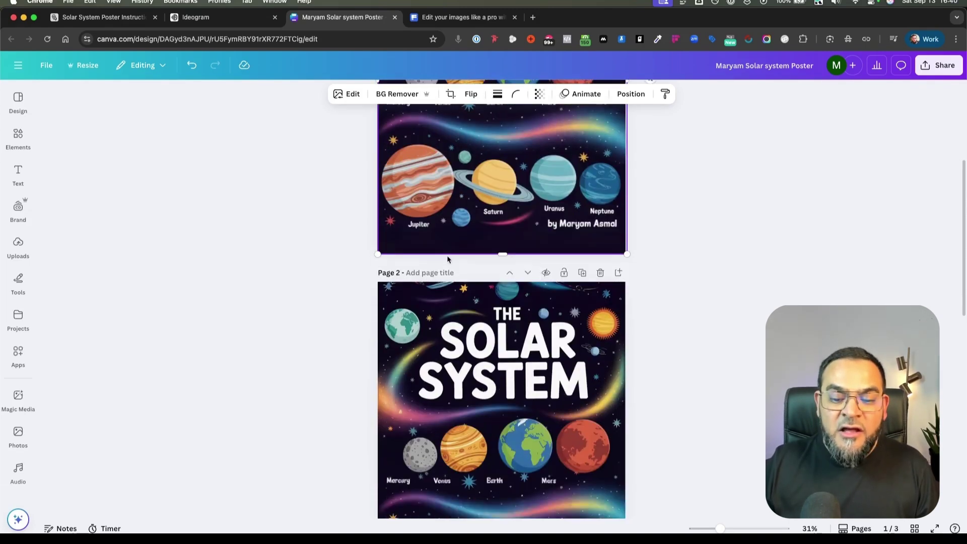
scroll(447, 260, up, 5)
scroll(429, 246, down, 7)
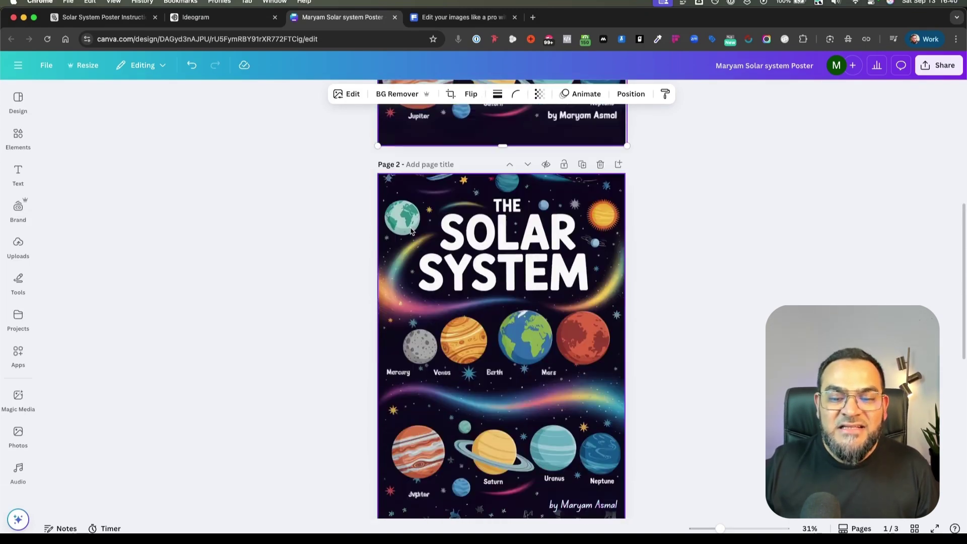
scroll(411, 231, down, 3)
click(419, 325)
scroll(566, 246, up, 2)
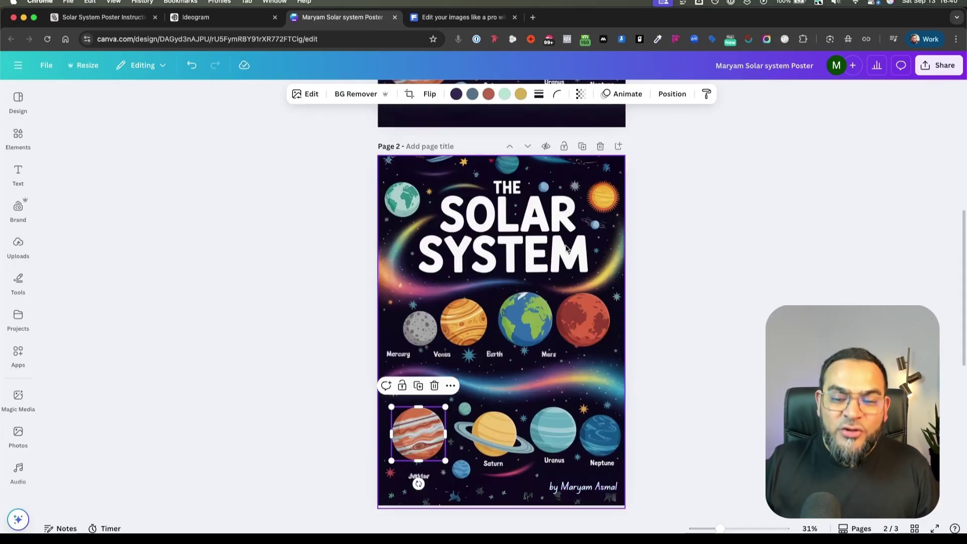
click(566, 247)
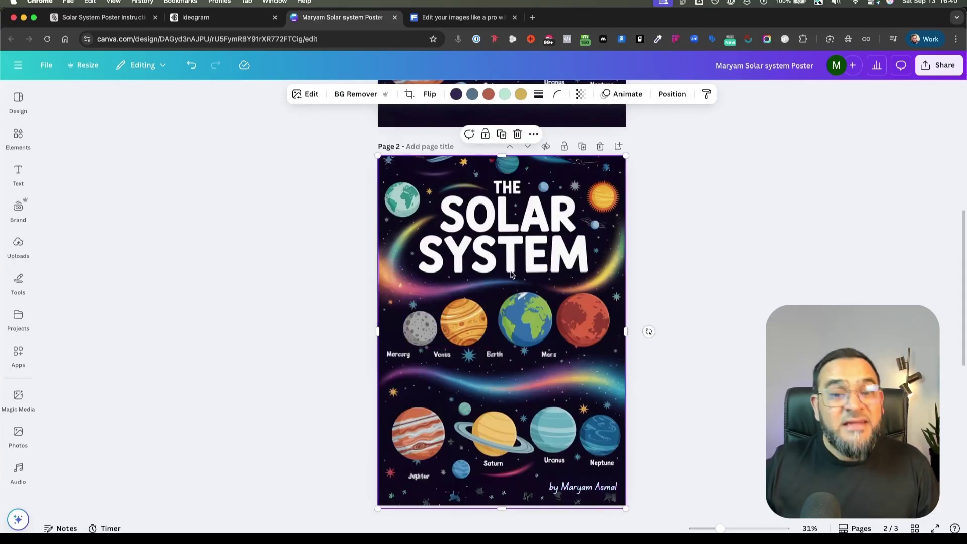
scroll(441, 283, down, 1)
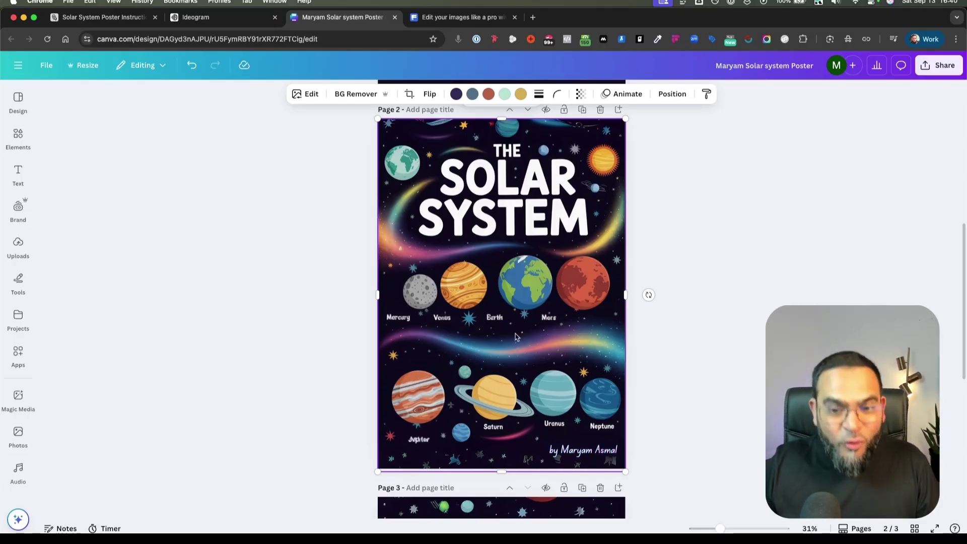
scroll(515, 337, down, 5)
scroll(475, 322, down, 2)
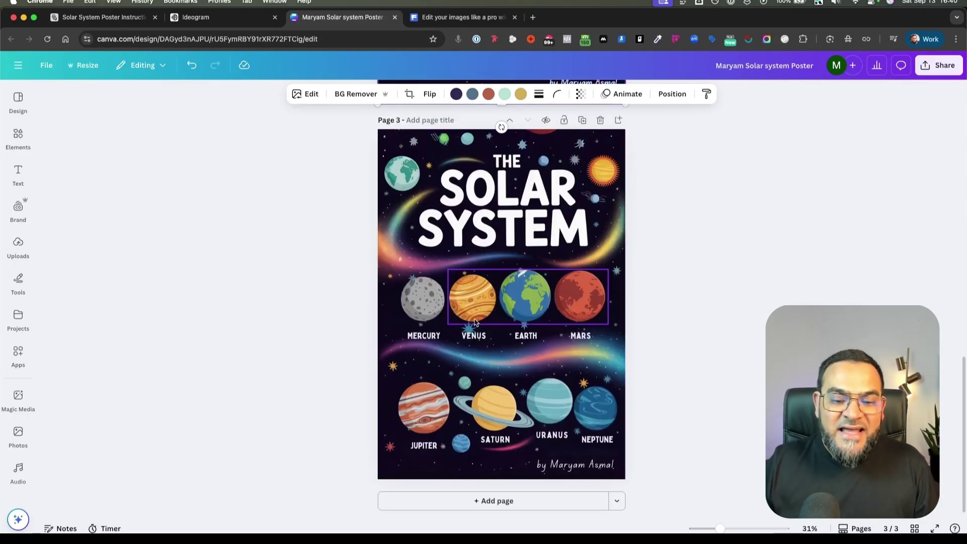
scroll(475, 322, up, 10)
scroll(475, 322, up, 4)
click(474, 247)
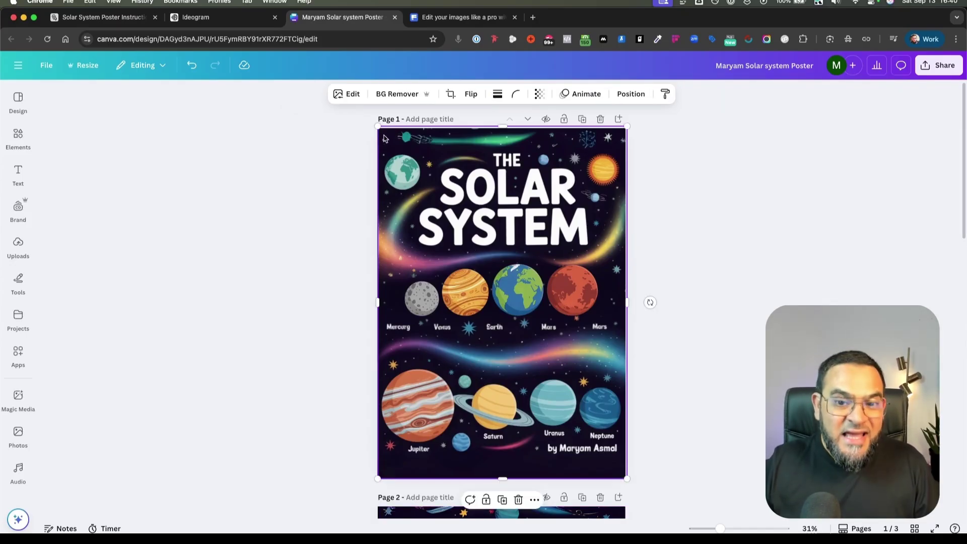
- Extract the author credit line as editable text with Grab Text, then check its font and size
click(347, 94)
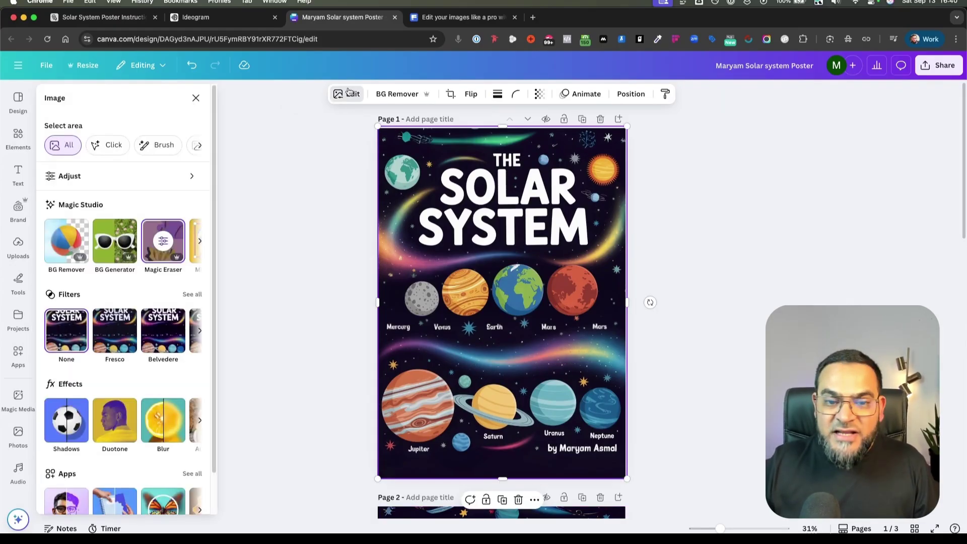
click(199, 242)
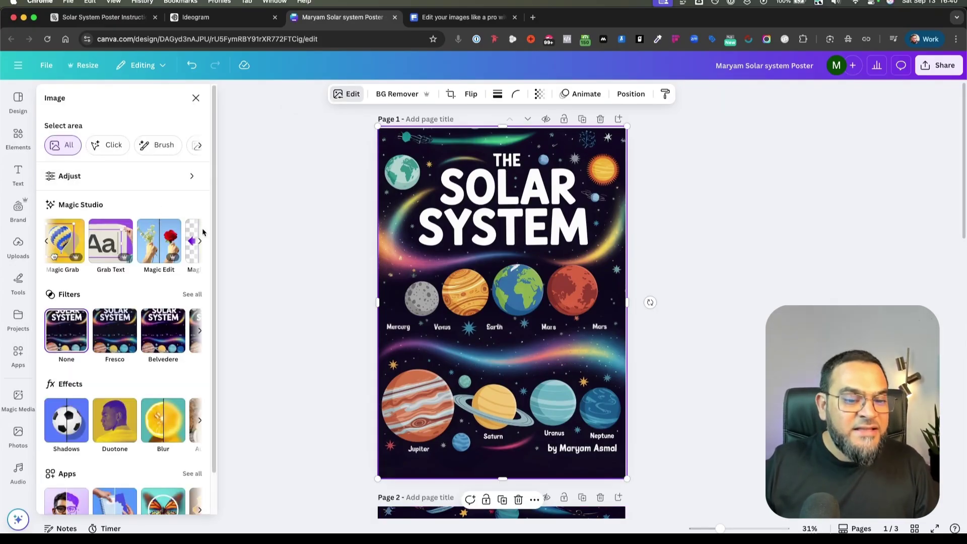
click(107, 249)
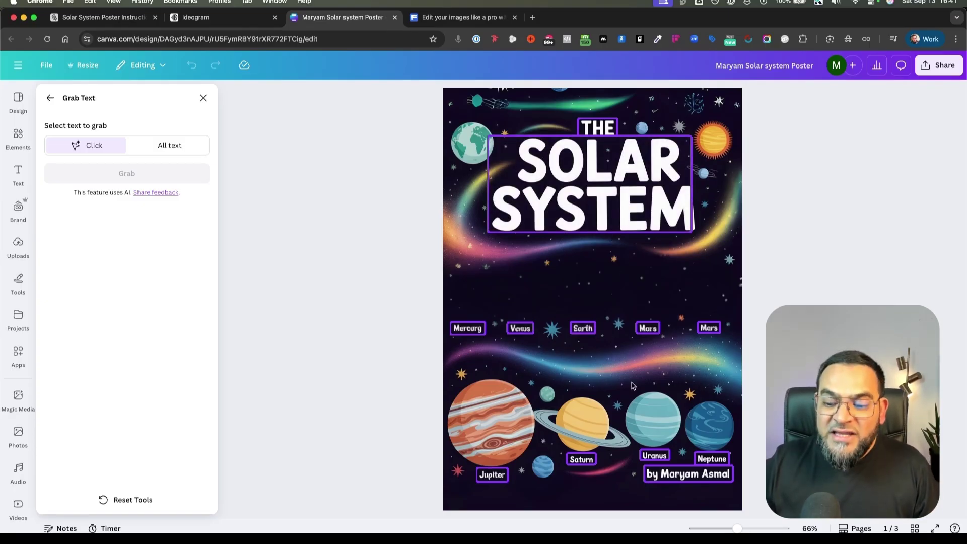
click(654, 474)
click(677, 479)
click(676, 480)
click(161, 177)
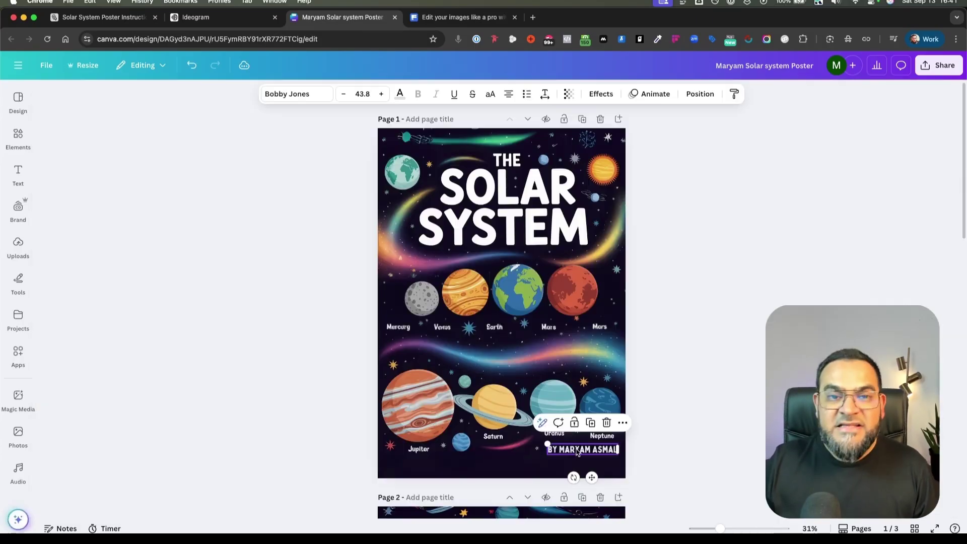
drag(578, 453, 569, 462)
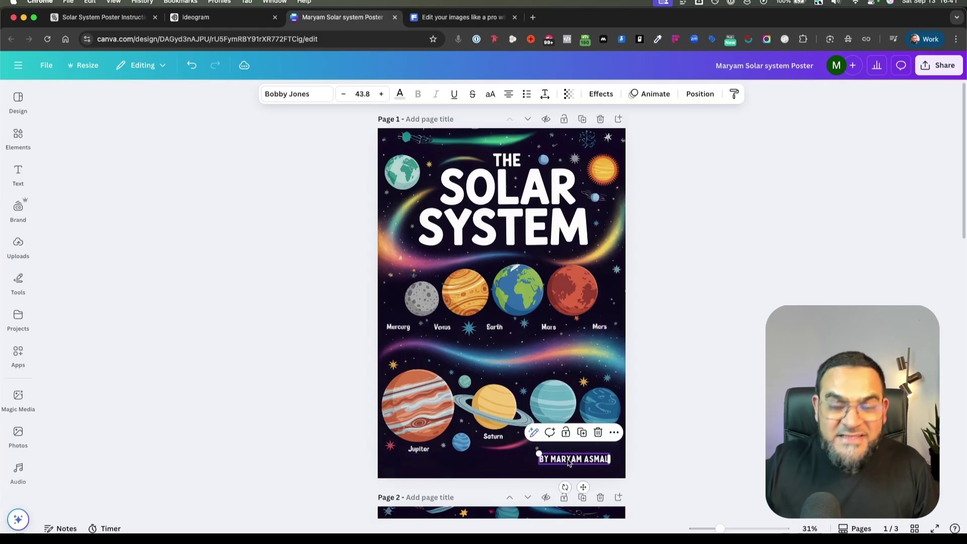
click(302, 95)
click(357, 95)
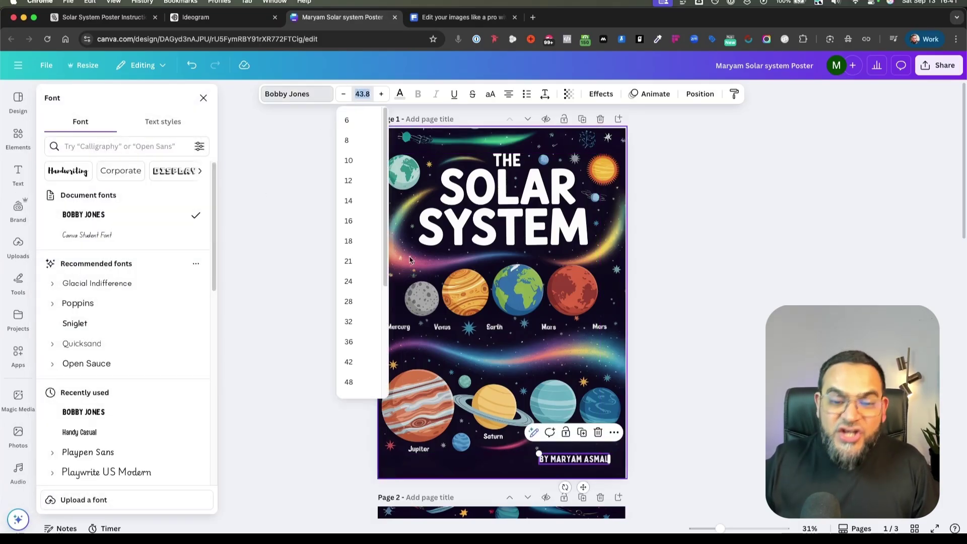
click(471, 445)
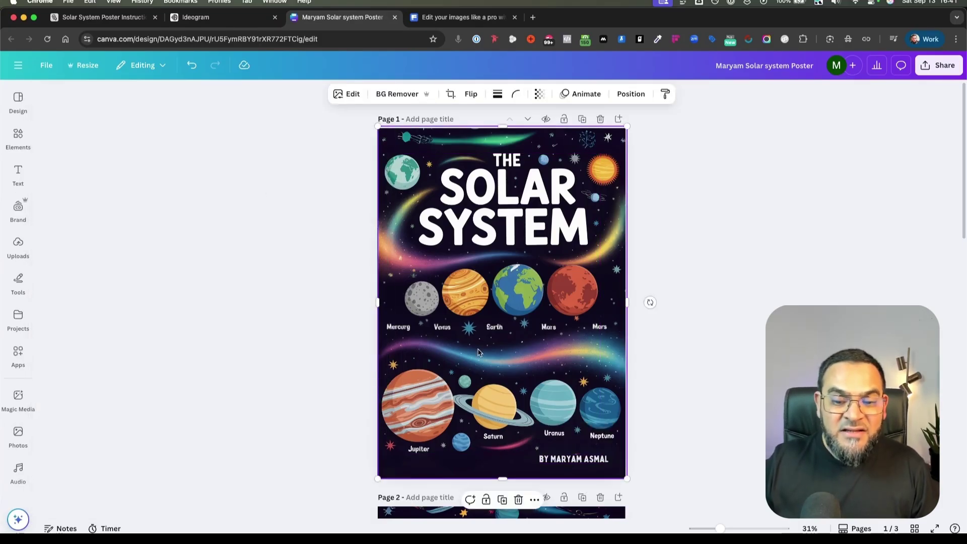
click(350, 95)
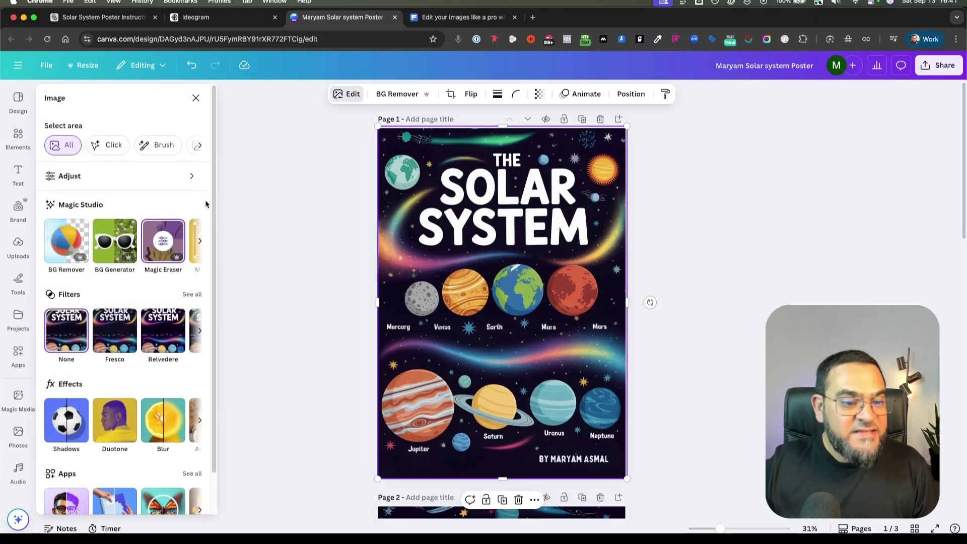
click(198, 245)
click(114, 247)
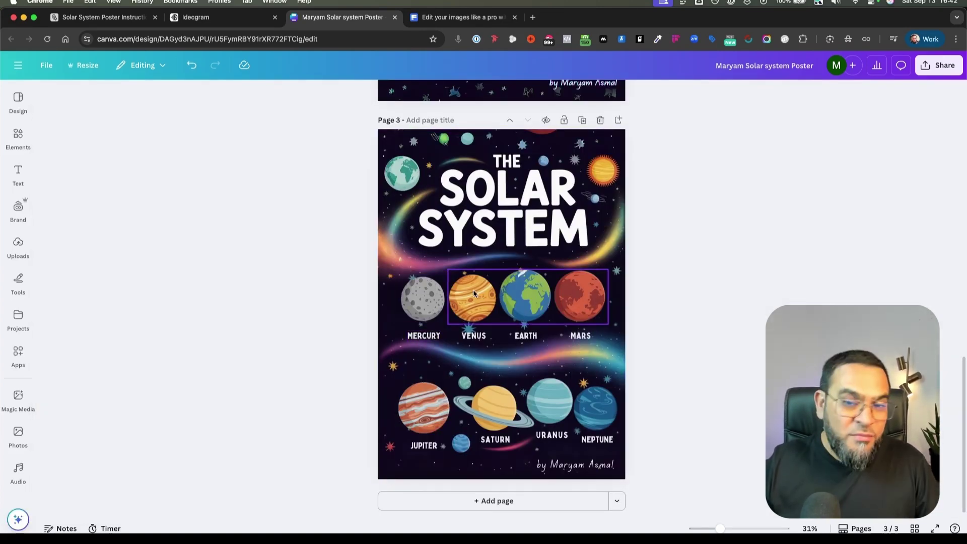
drag(473, 294, 473, 290)
click(421, 305)
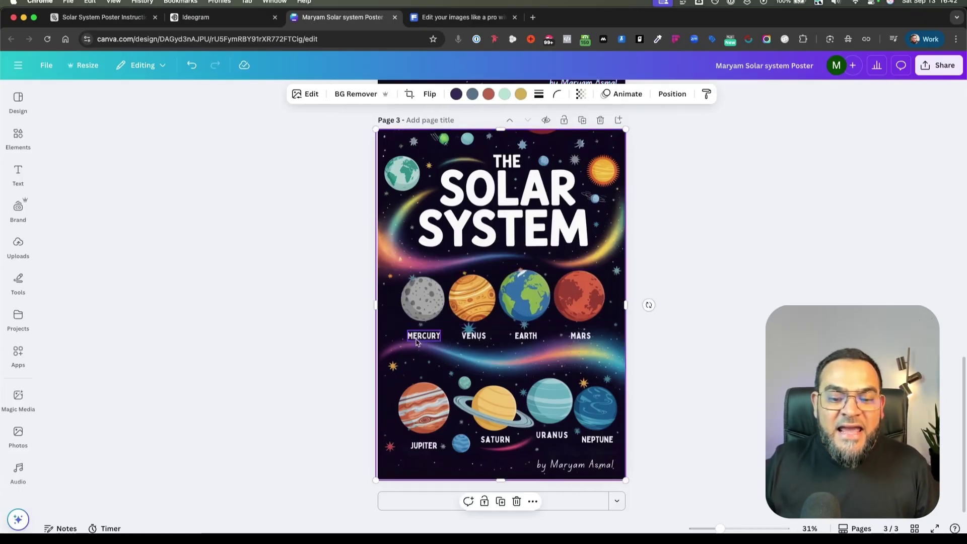
click(474, 335)
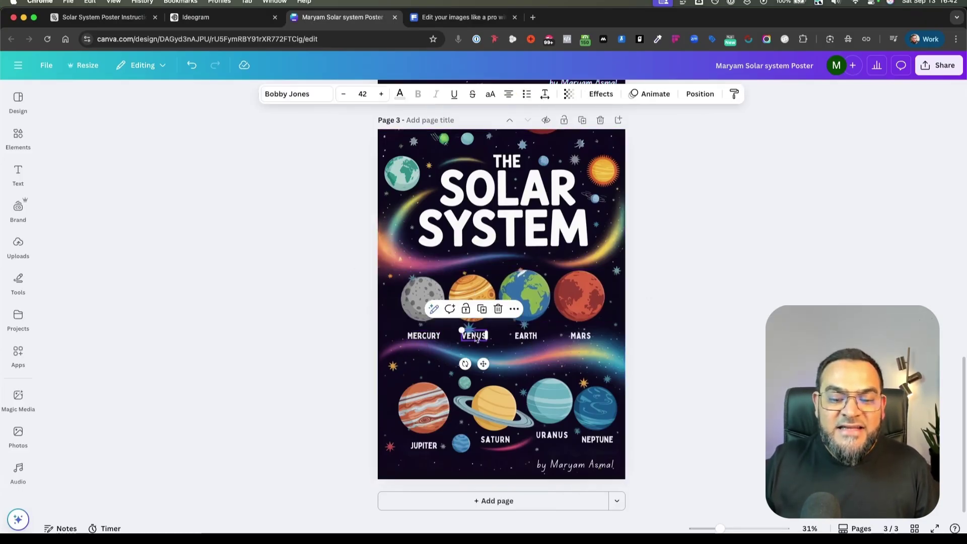
click(574, 465)
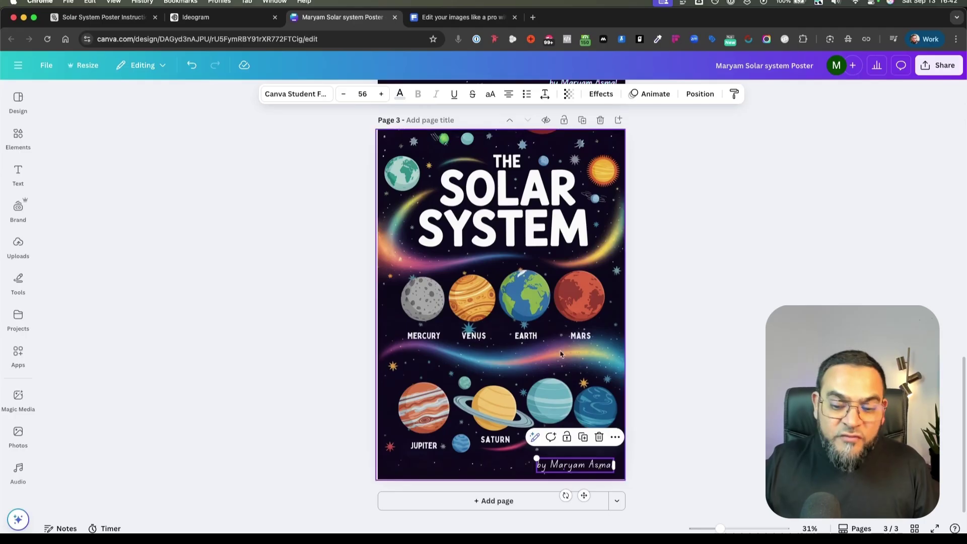
click(488, 406)
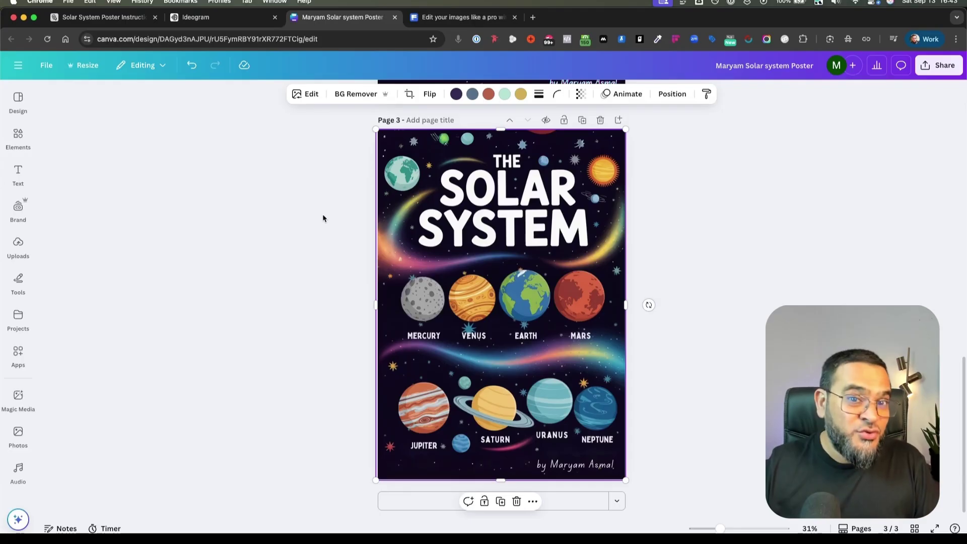
- Open Freepik's Image Upscaler and compare the 2x upscaled poster against its original
key(ctrl+Tab)
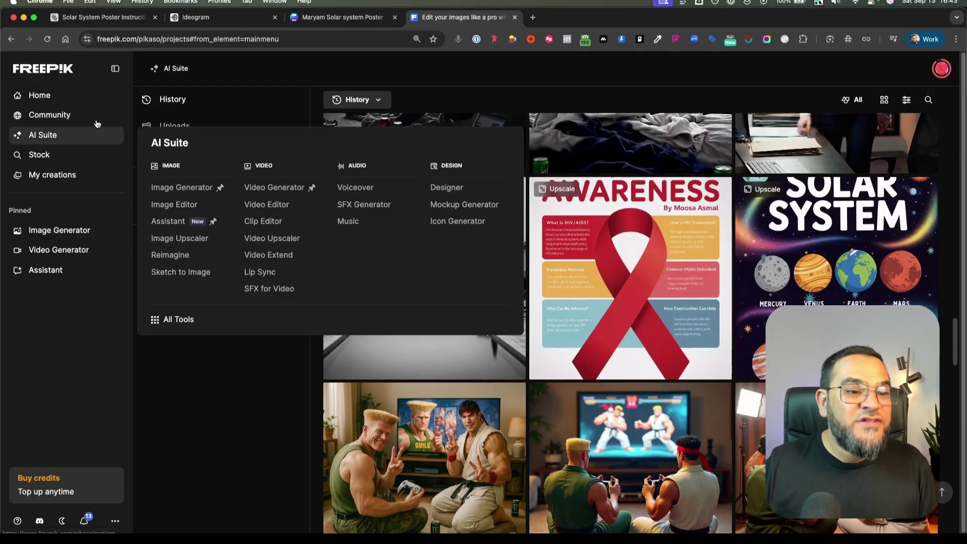
mouse_move(51, 133)
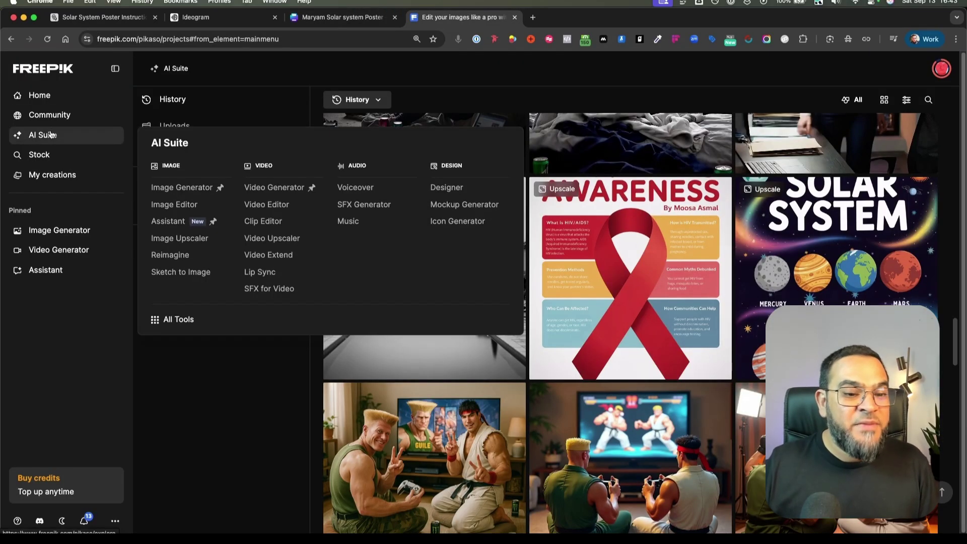
click(181, 240)
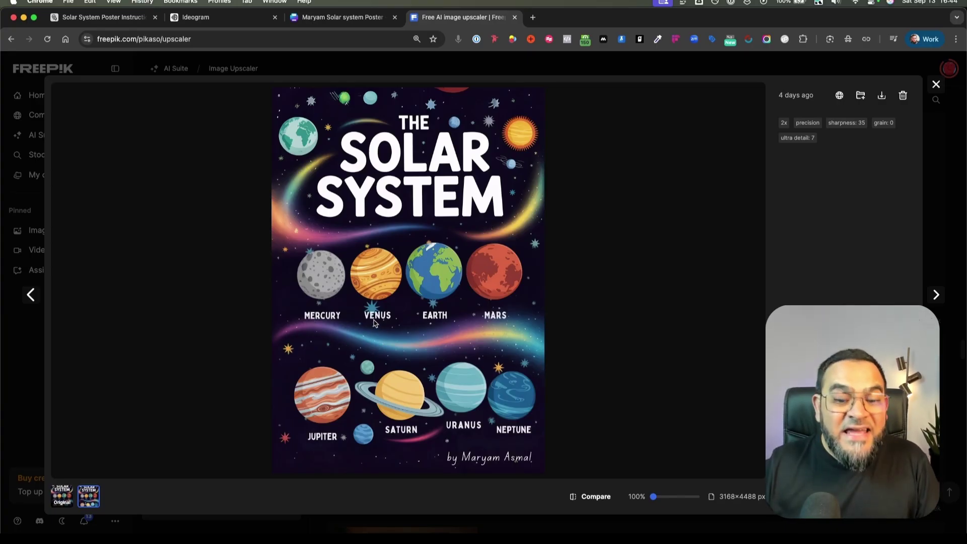
click(590, 497)
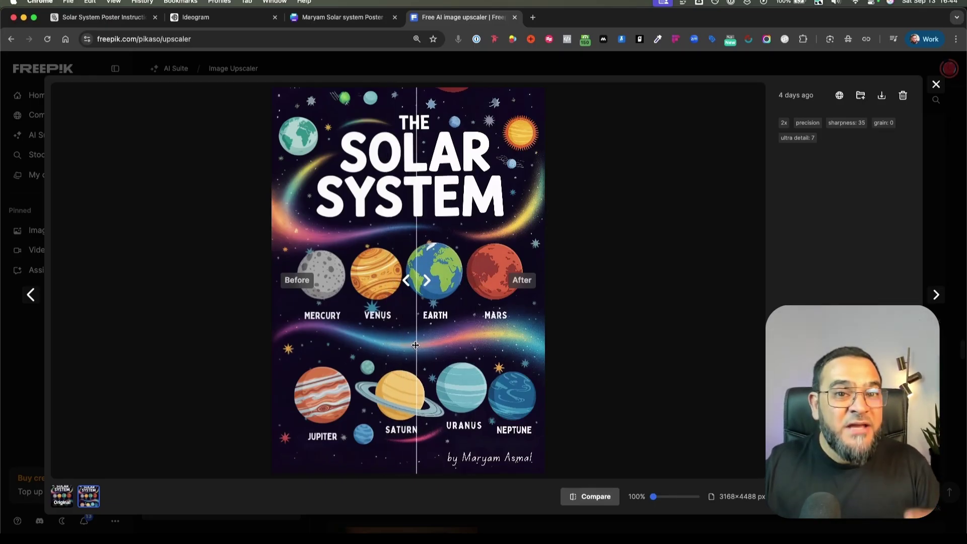
- Close the comparison and set Creativity to -3 for the Subtle preset
key(Escape)
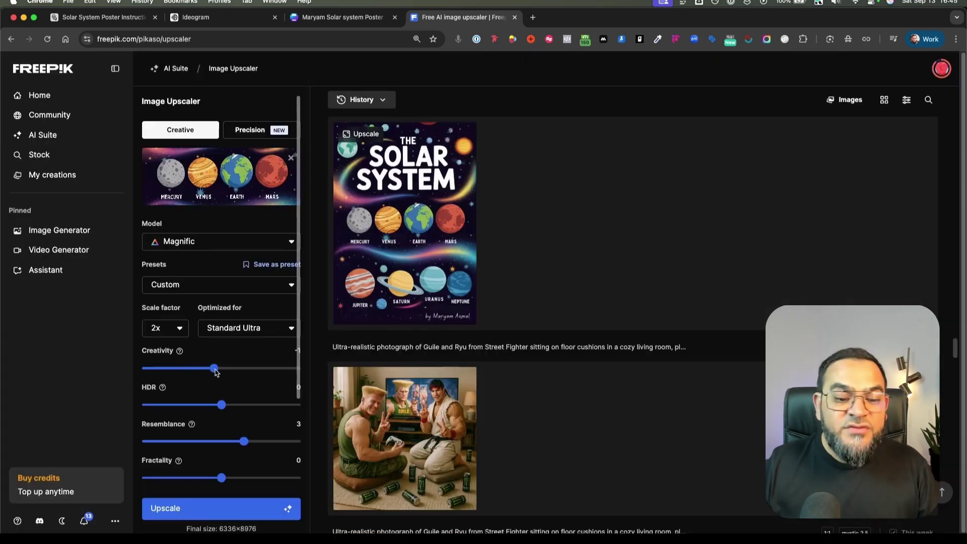
drag(202, 372, 197, 369)
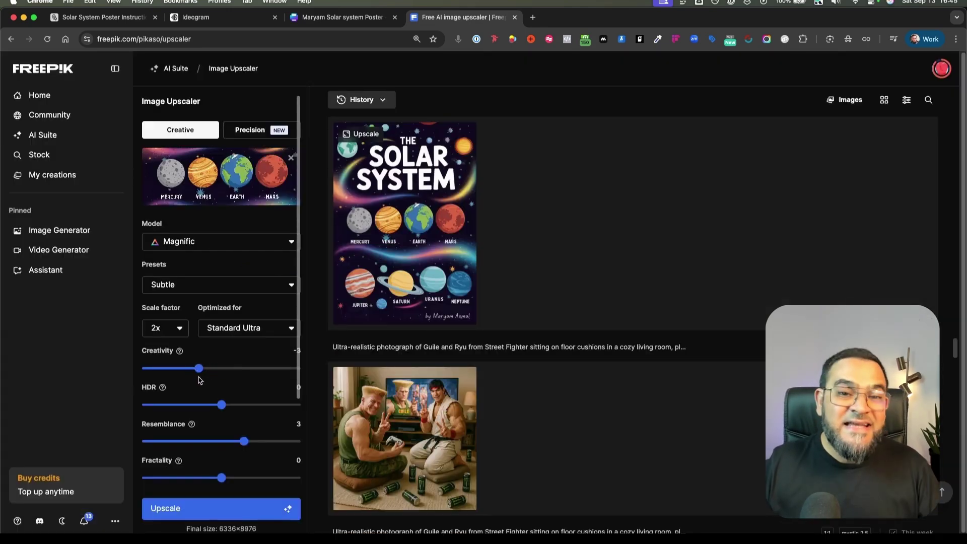